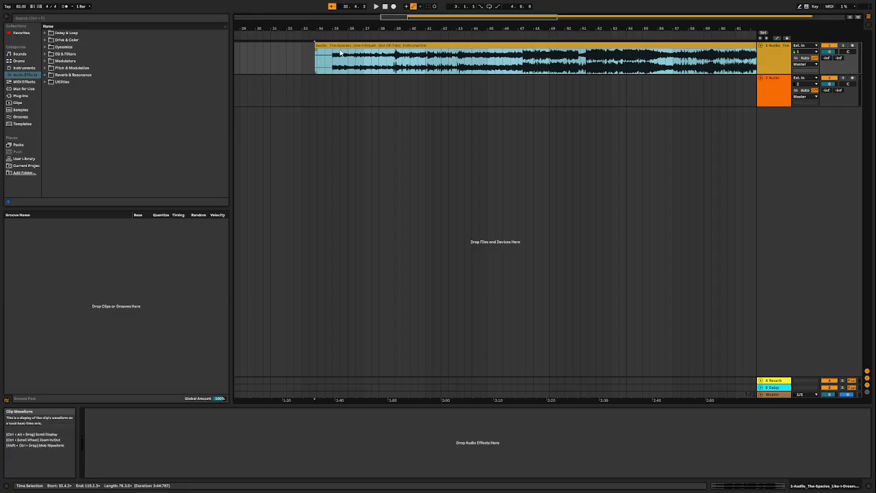
Play the audio clip from the point where its audible waveform begins, at about bar 35
drag(339, 28, 338, 68)
click(348, 112)
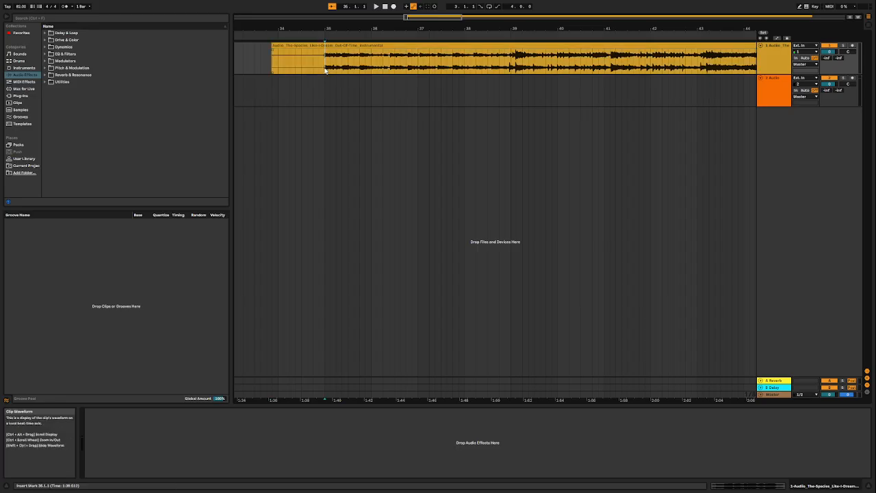
key(space)
drag(574, 28, 373, 28)
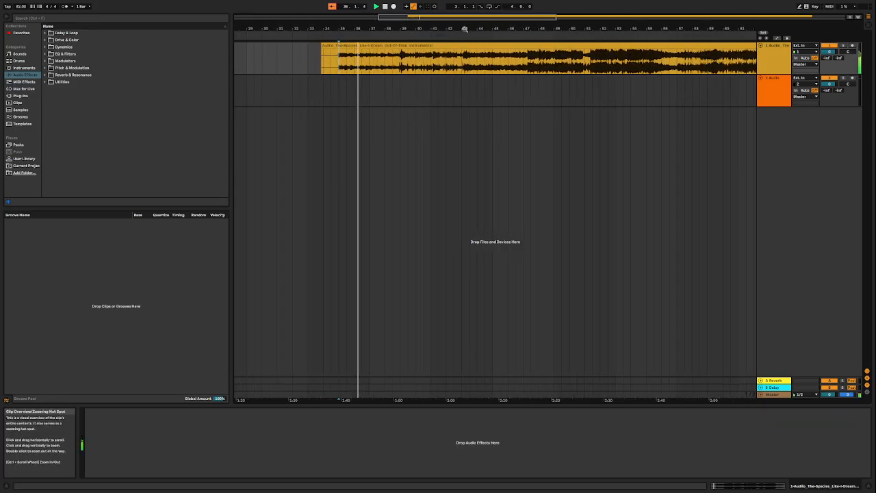
drag(462, 28, 410, 26)
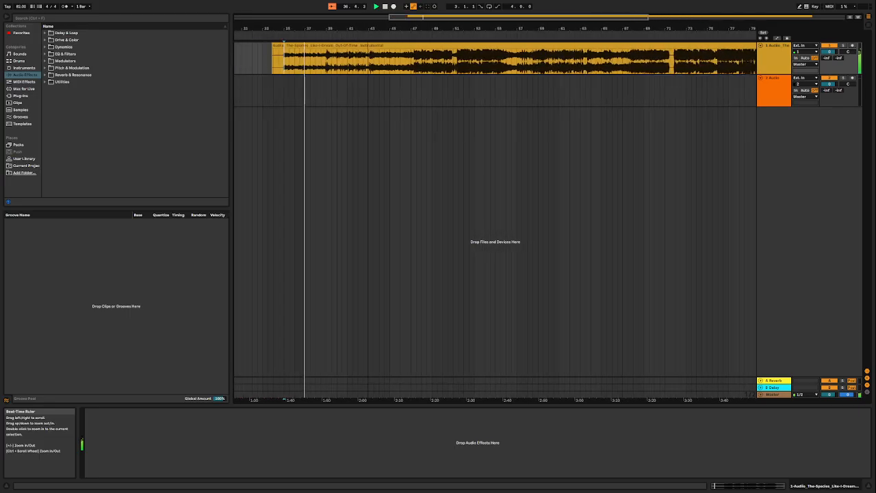
Audition sections further into the track, starting playback at about bars 47, 88 and 95
click(422, 70)
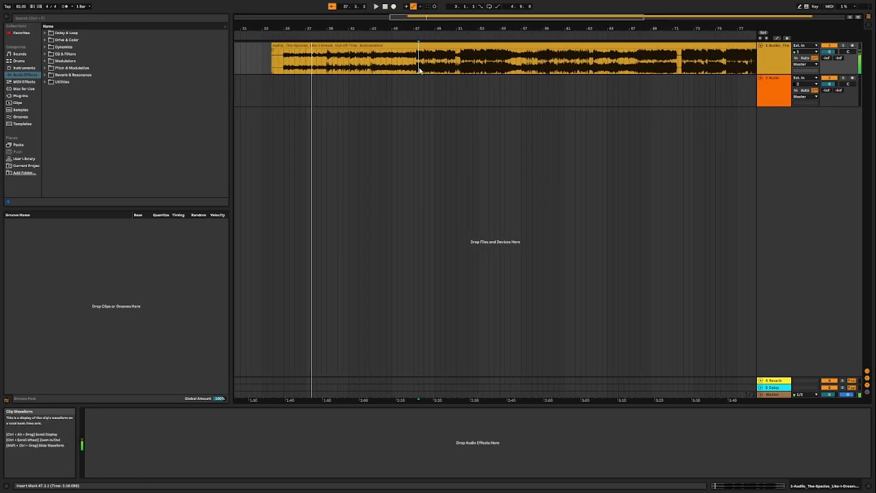
drag(482, 29, 243, 29)
click(587, 62)
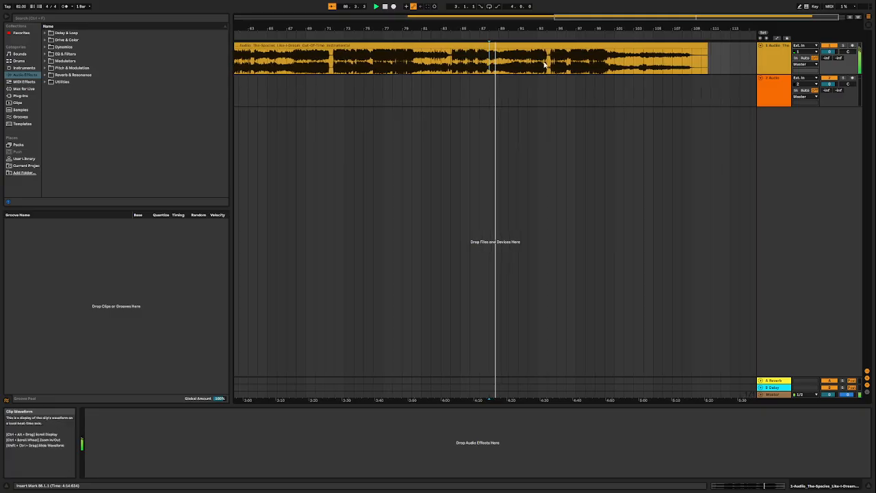
click(555, 63)
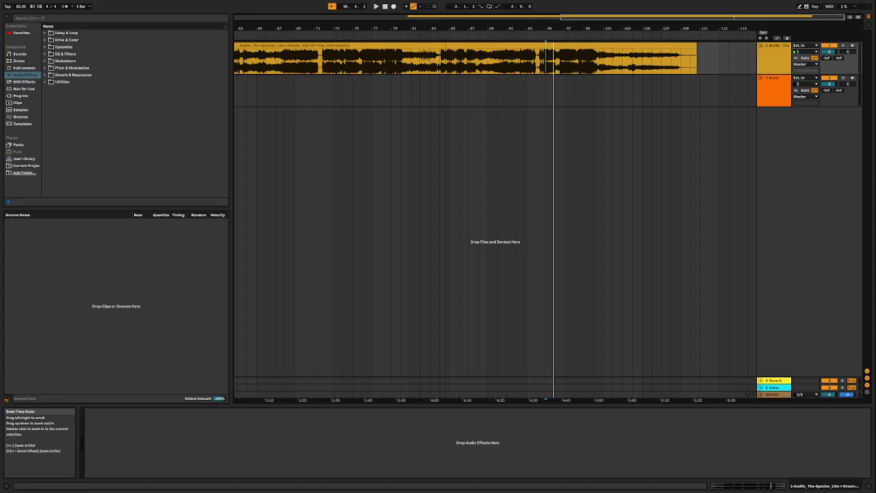
Return to the beginning of the clip and replay it from its first audible sound
drag(448, 29, 472, 21)
drag(609, 26, 607, 28)
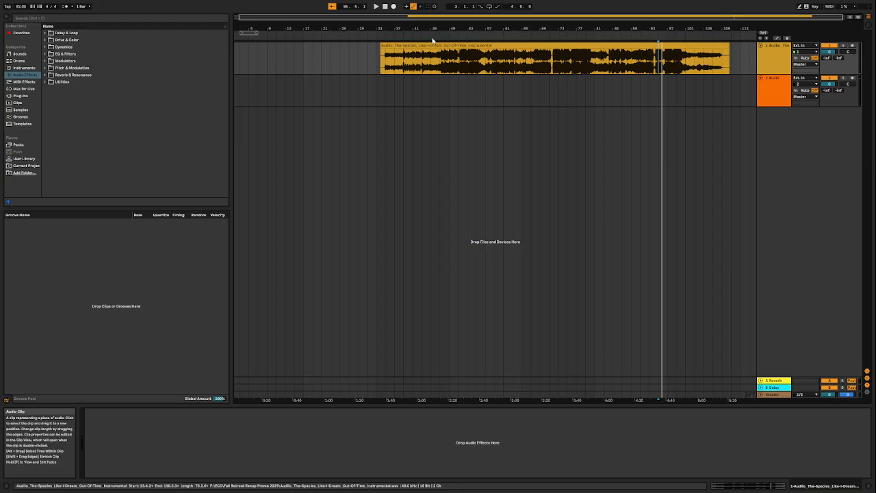
drag(433, 27, 438, 48)
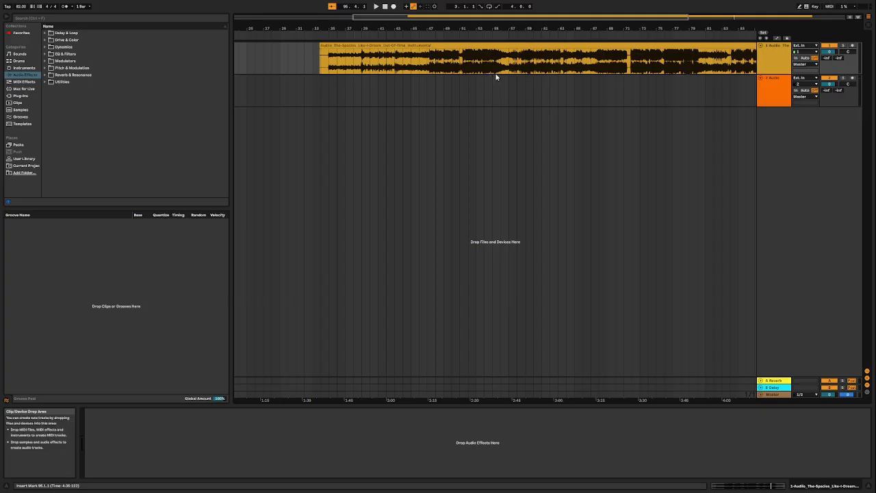
drag(332, 28, 332, 55)
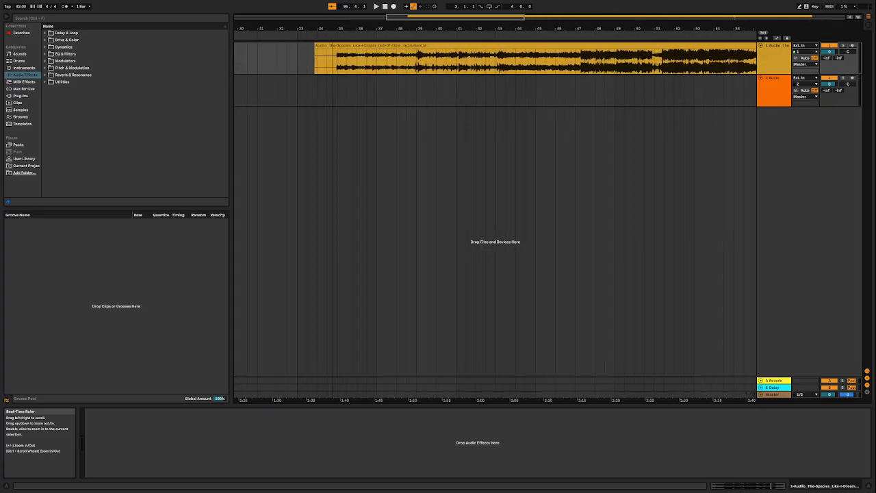
click(329, 64)
key(space)
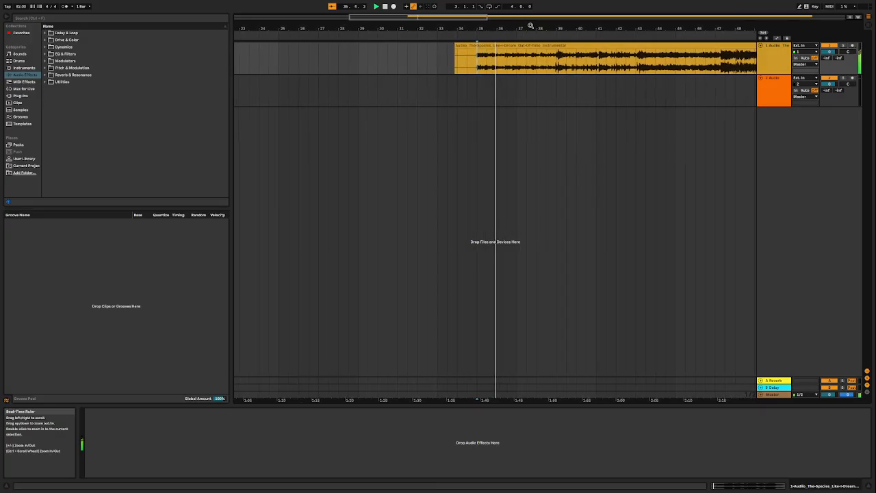
Set the project tempo to 120 BPM and play the clip from the first sound in its waveform
drag(530, 26, 530, 16)
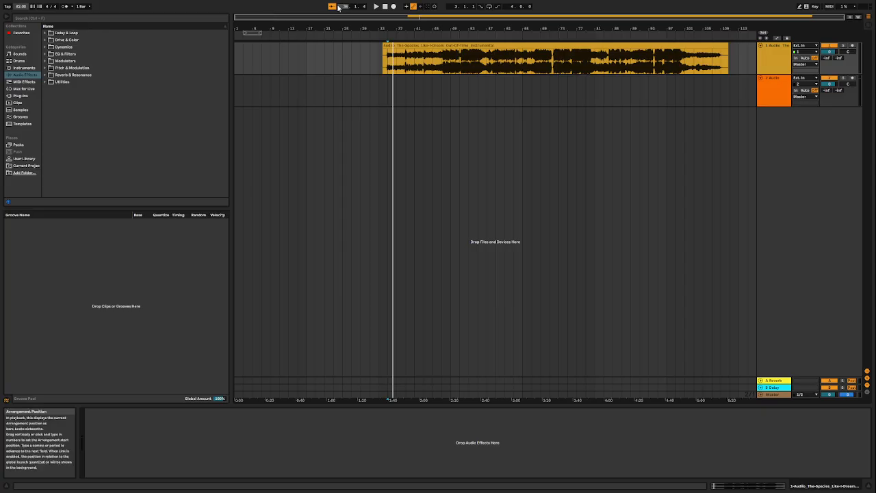
text(120)
key(Return)
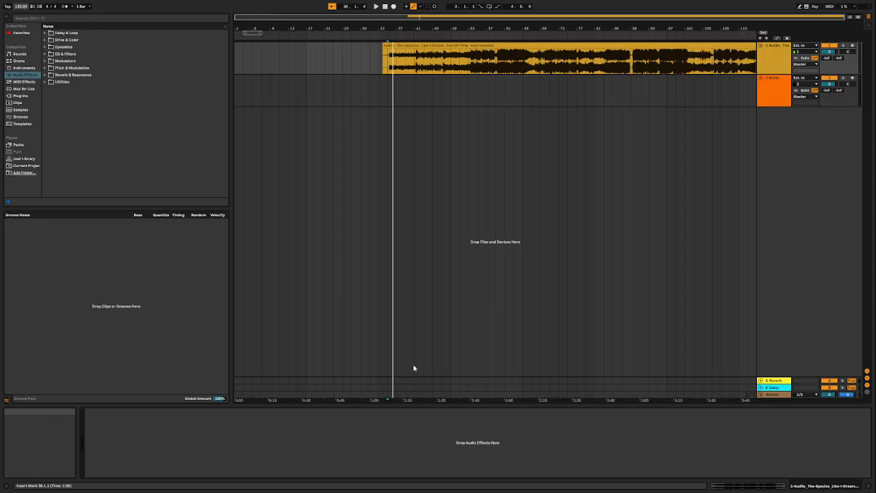
drag(395, 29, 395, 75)
click(363, 71)
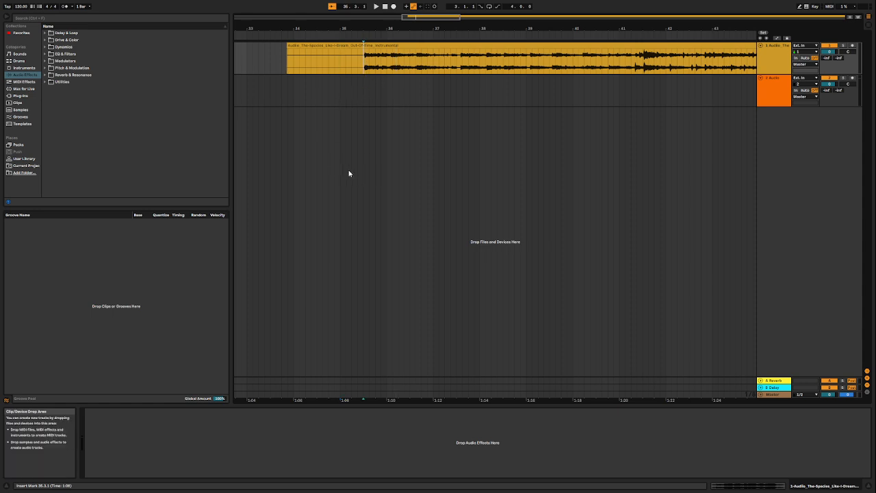
key(space)
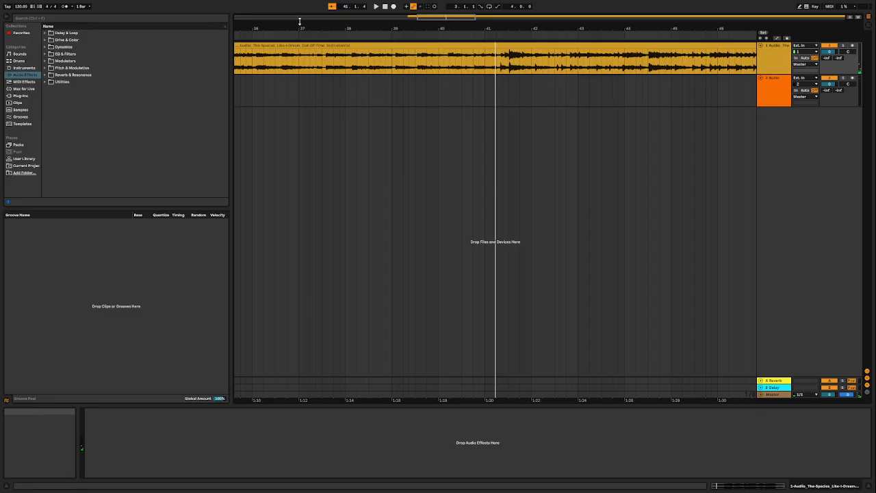
Trim the silent lead-in off the start of the clip and move the clip to the start of bar 35
drag(301, 31, 408, 41)
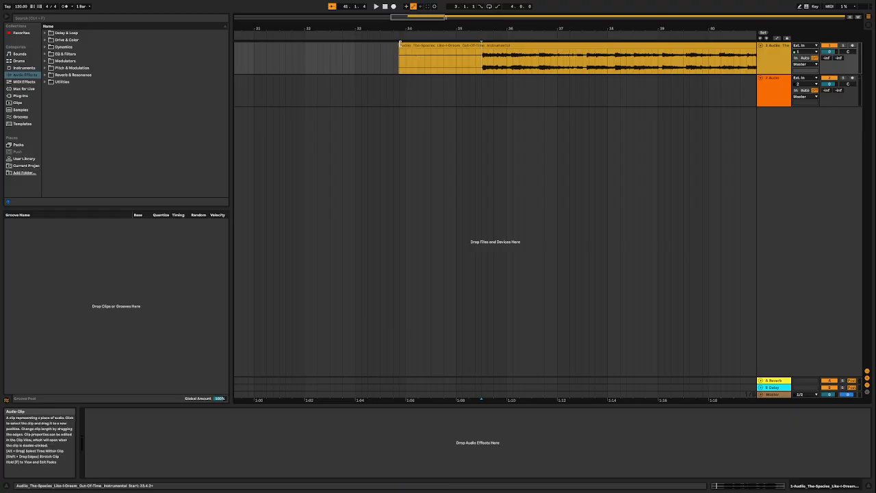
drag(399, 43, 487, 29)
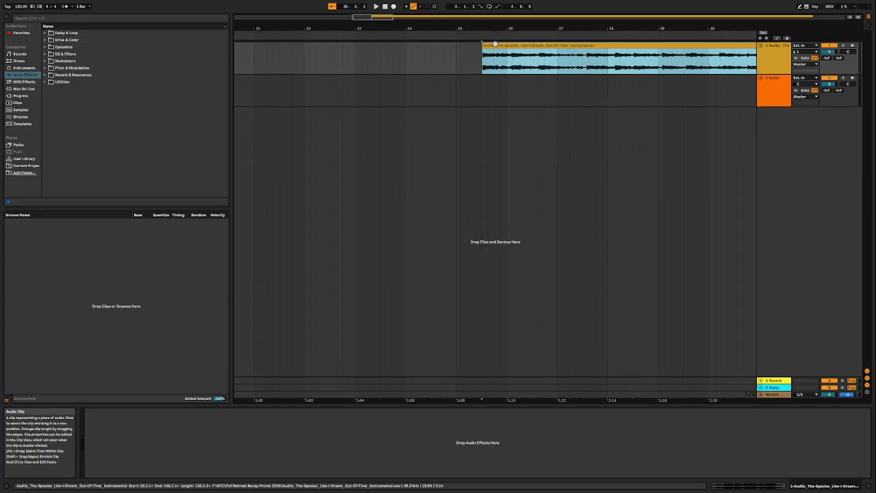
drag(497, 45, 471, 45)
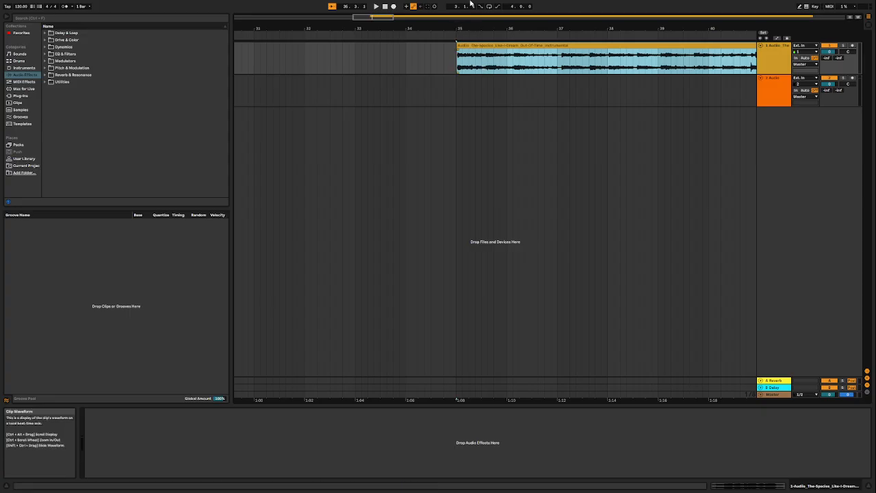
Enlarge the first audio track's height, trim the remaining silence from the clip's start and realign it to bar 35
drag(475, 27, 431, 57)
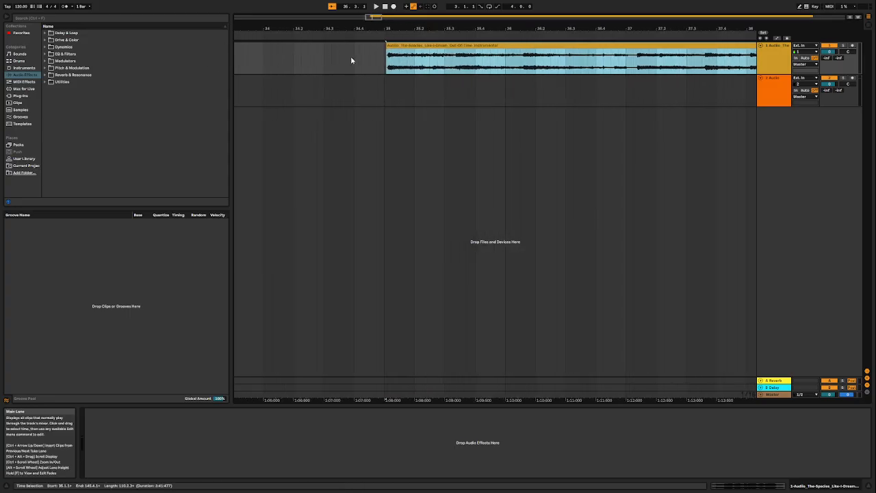
drag(771, 74, 774, 137)
drag(404, 29, 392, 71)
click(334, 107)
key(space)
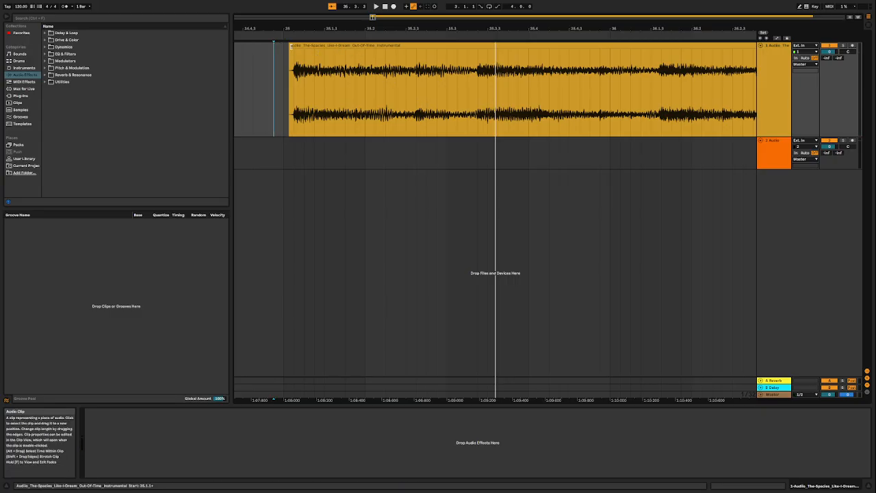
click(290, 46)
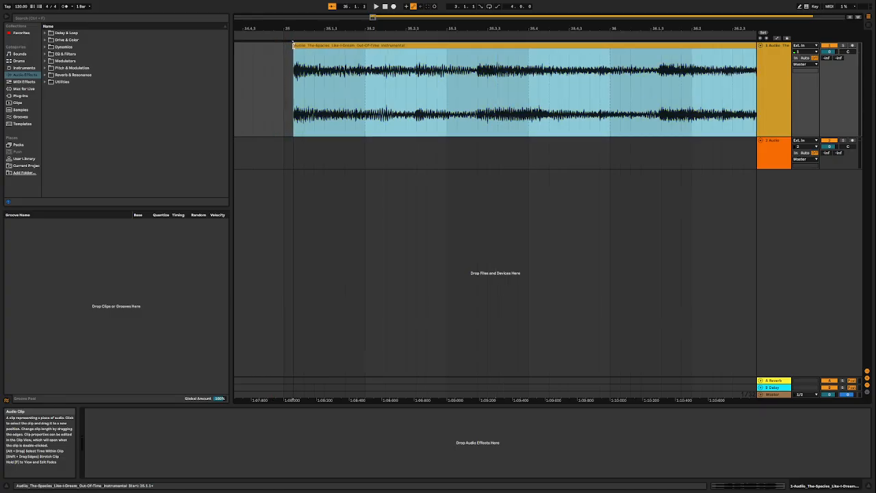
drag(299, 48, 289, 48)
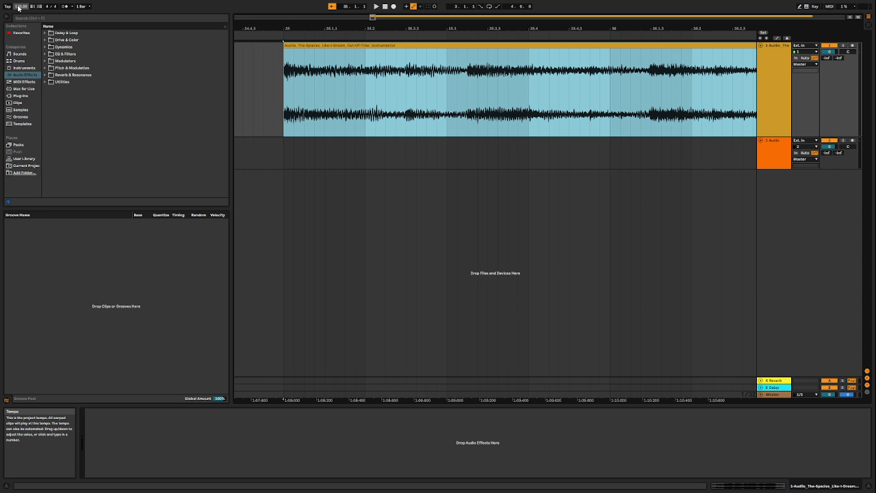
Set the project tempo to 81 BPM and play the clip from its start at bar 35
drag(18, 7, 18, 35)
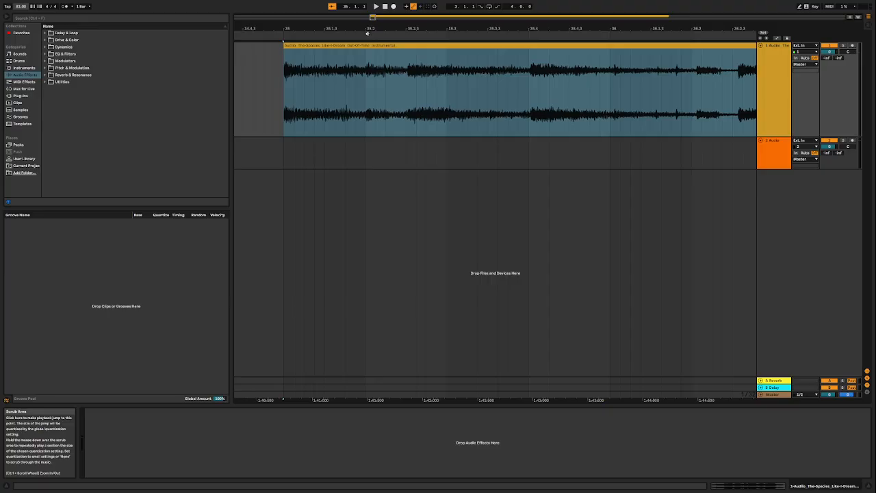
click(282, 113)
key(space)
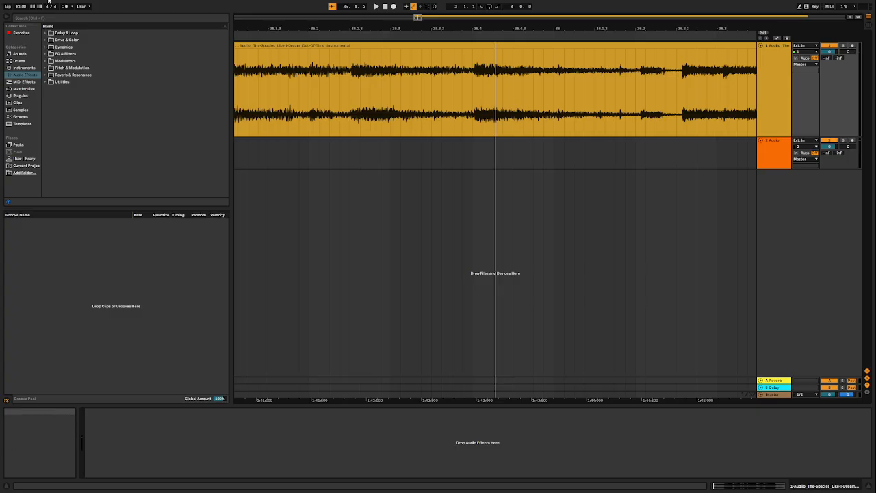
Turn on the metronome and play the clip against it from its start and again from bar 73
click(63, 8)
mouse_move(463, 28)
mouse_down()
mouse_move(464, 18)
mouse_move(463, 34)
mouse_move(476, 34)
mouse_up()
key(space)
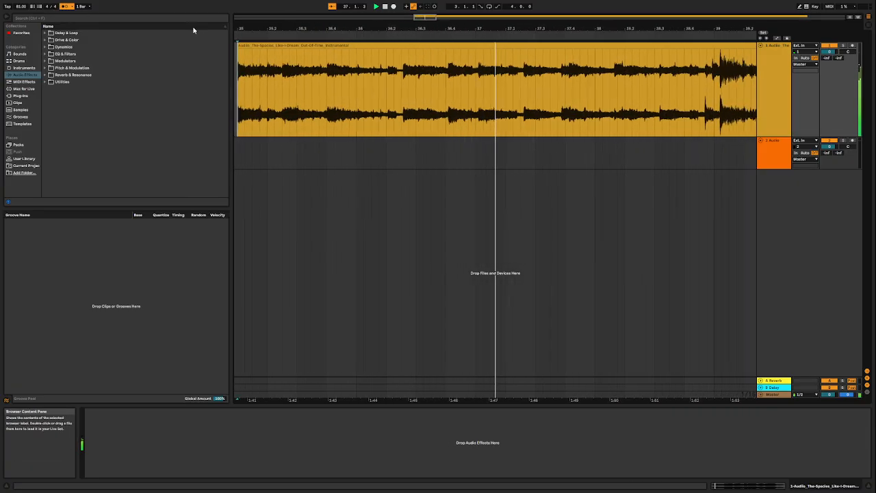
drag(527, 25, 515, 9)
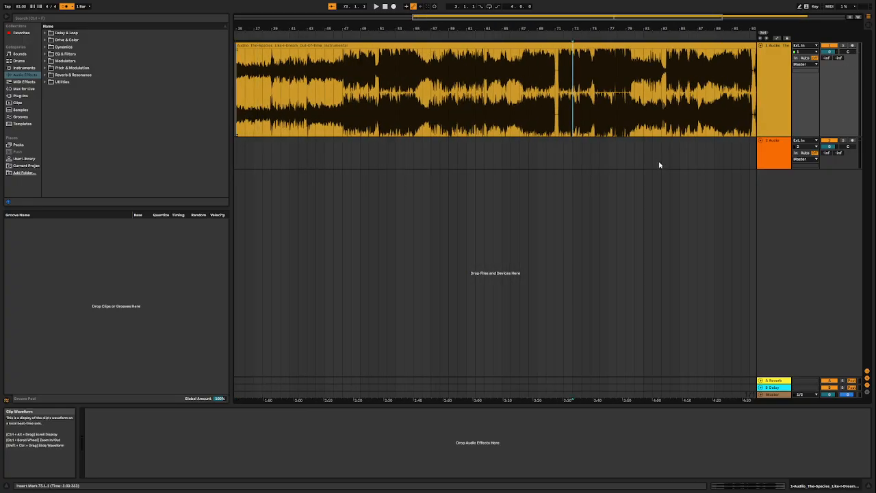
key(space)
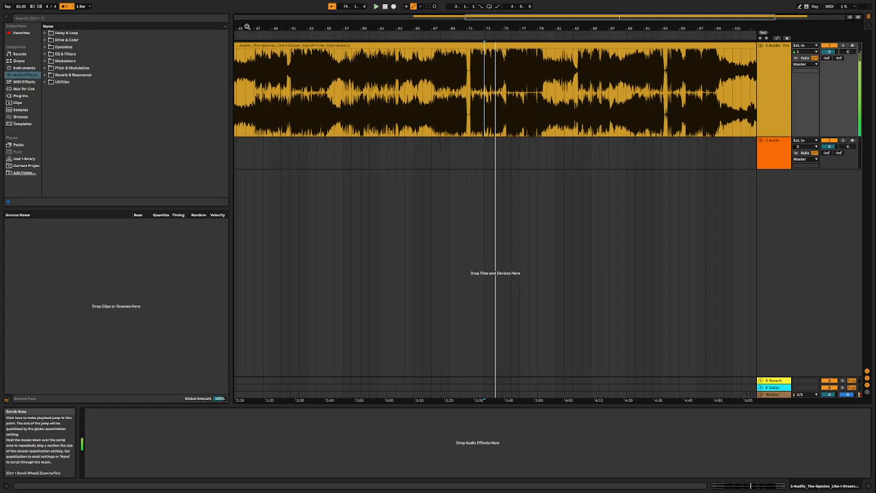
Set the project tempo to 82 BPM and play from about bar 73 against the metronome
drag(248, 29, 728, 22)
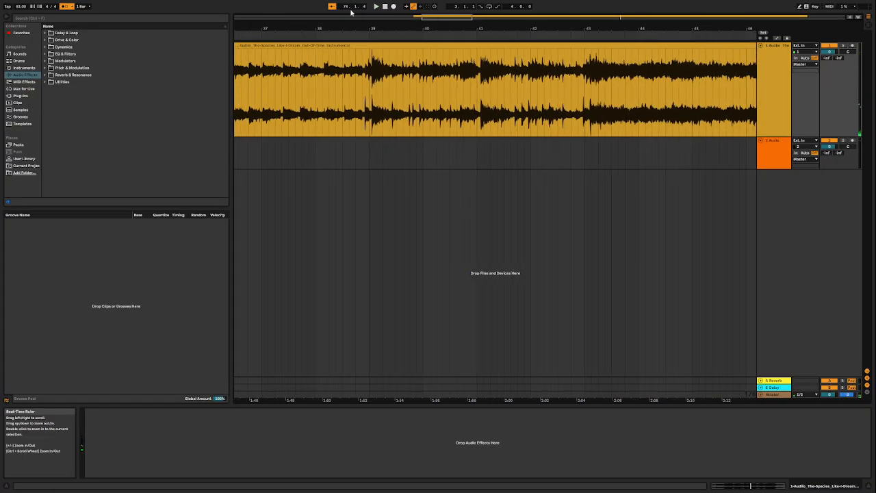
drag(253, 22, 233, 68)
drag(684, 42, 684, 69)
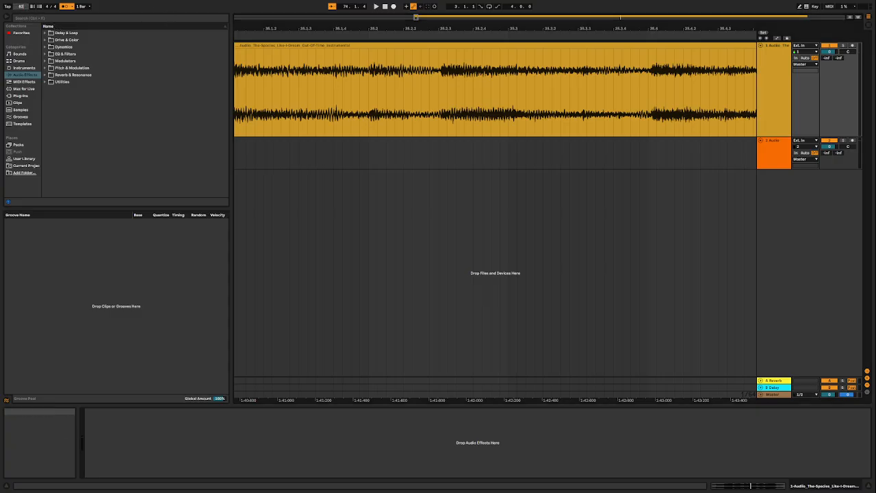
key(Return)
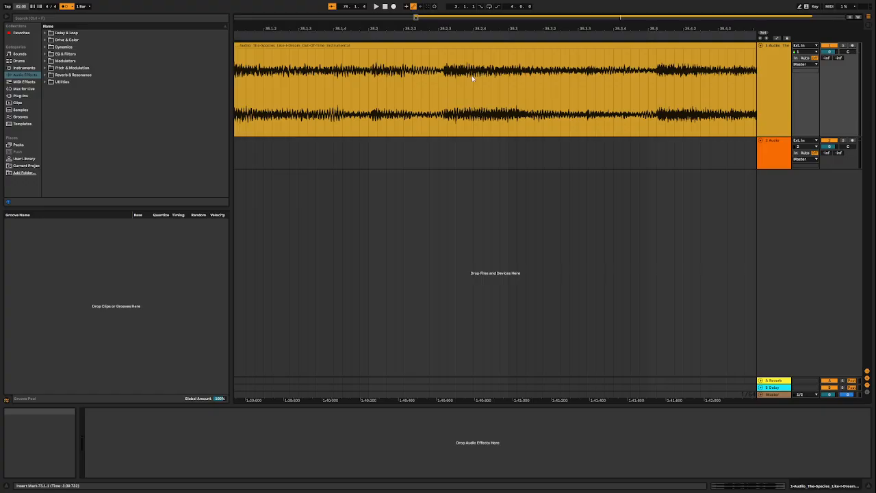
key(space)
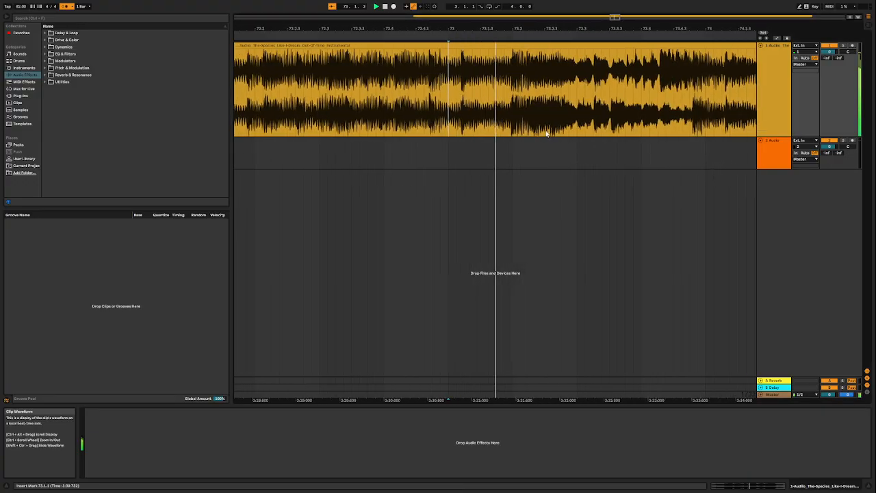
Set the project tempo to 80 BPM and play the track around bar 73 against the metronome
key(minus)
key(minus)
key(minus)
key(minus)
key(plus)
key(plus)
key(plus)
key(plus)
key(plus)
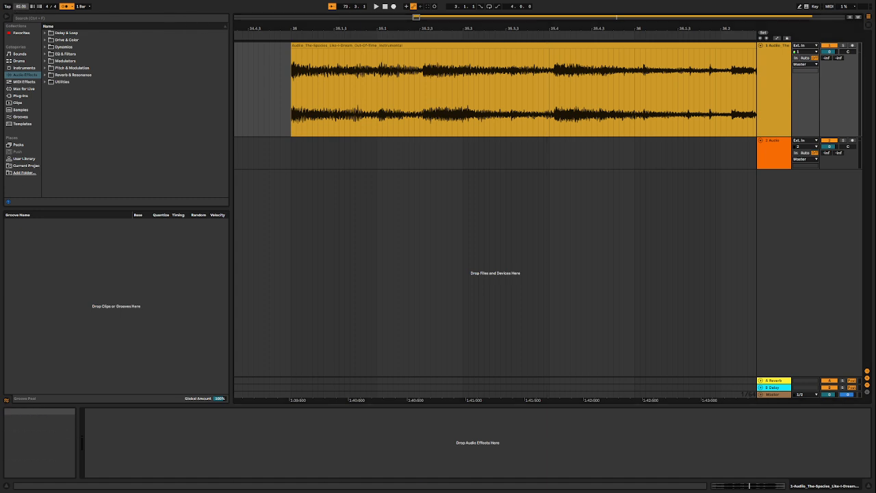
key(Return)
key(space)
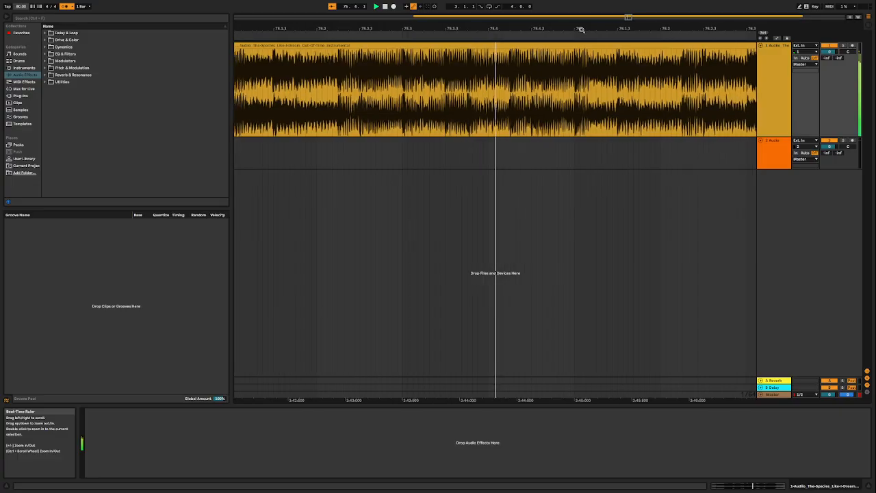
Set the project tempo to 160 BPM and play from about bar 73 against the metronome
key(minus)
key(minus)
key(minus)
key(minus)
key(minus)
key(minus)
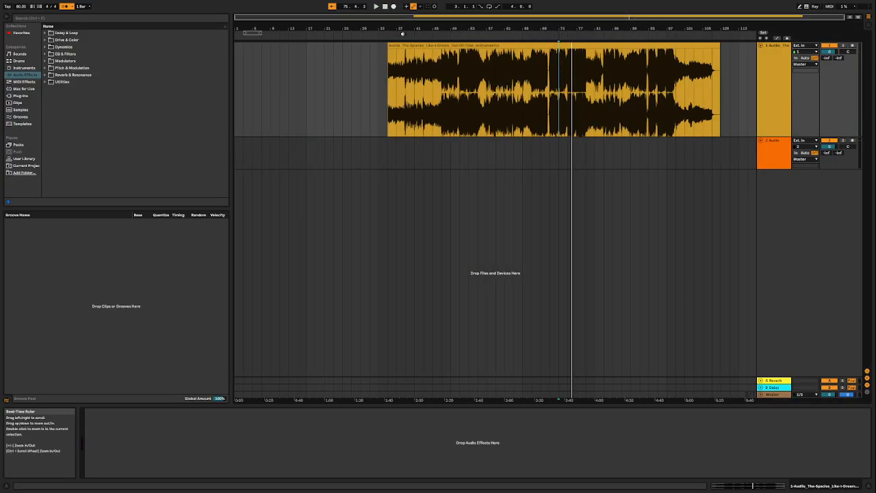
drag(401, 34, 380, 123)
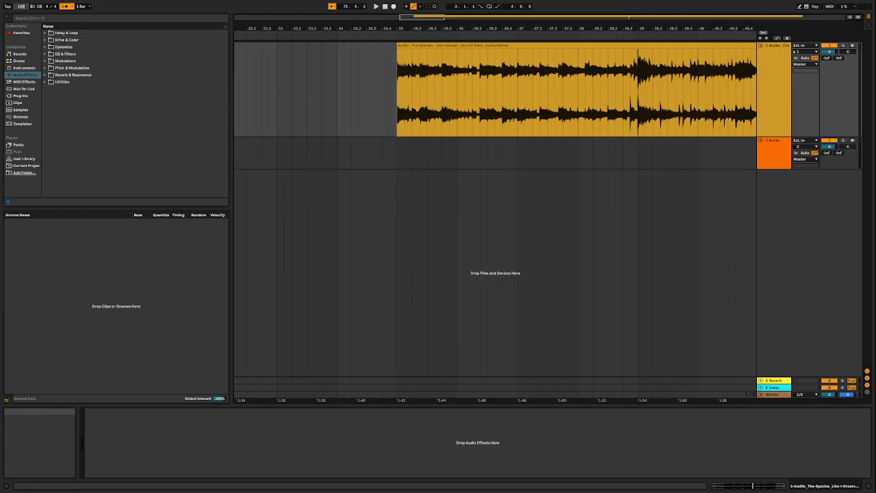
key(Return)
key(space)
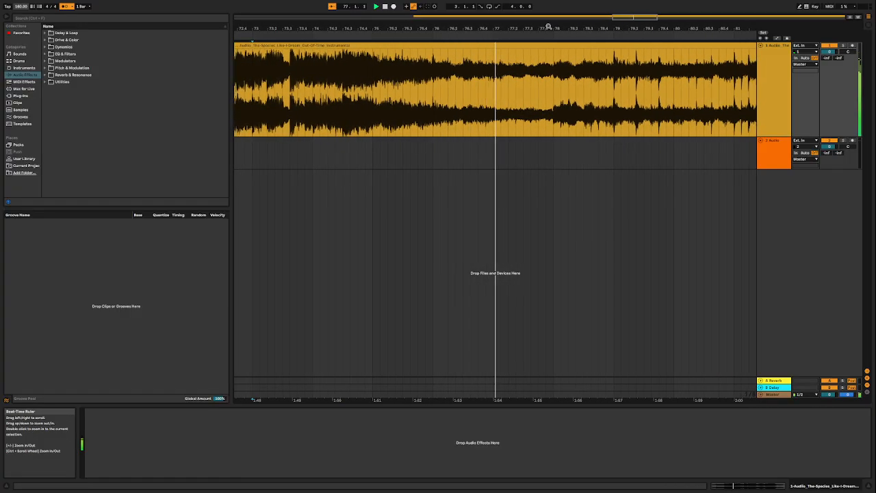
Set the project tempo to 80 BPM and play the clip from its start at bar 35
drag(550, 26, 549, 13)
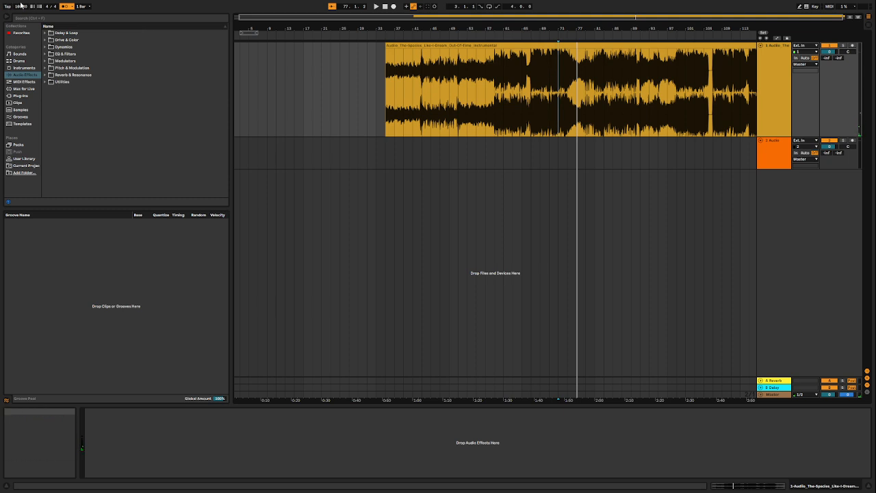
text(80)
key(Return)
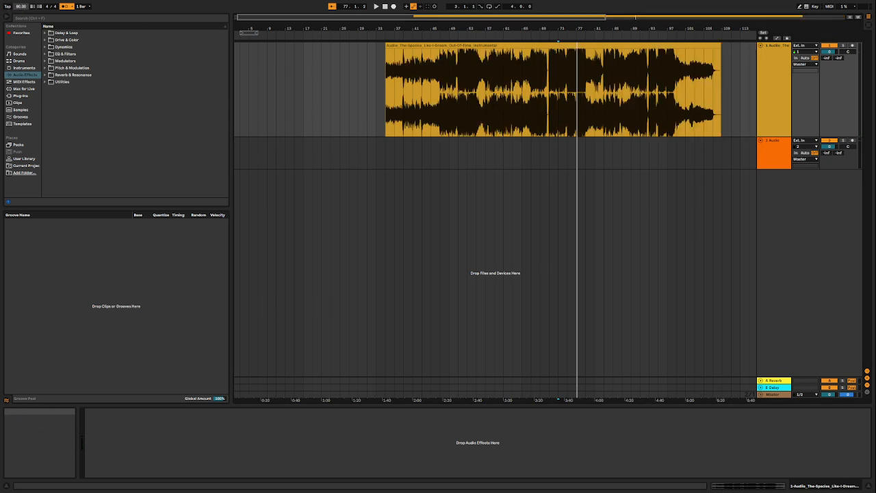
drag(389, 28, 393, 116)
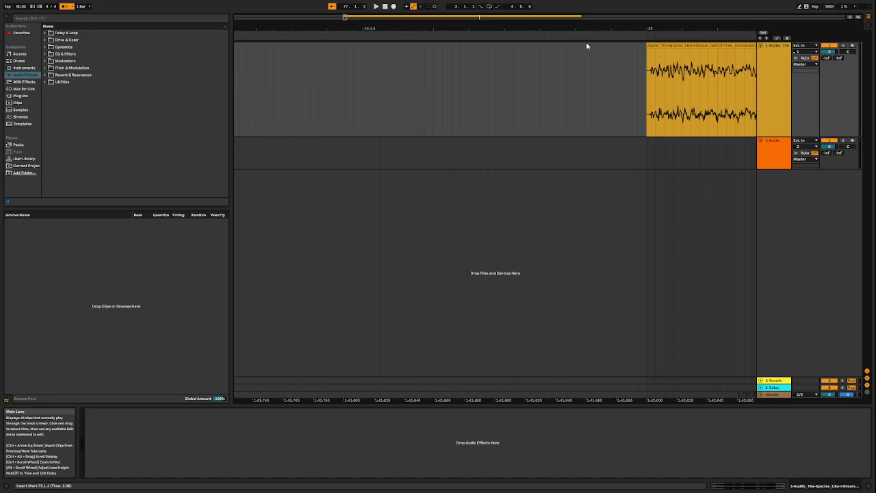
drag(602, 28, 567, 137)
click(404, 112)
key(space)
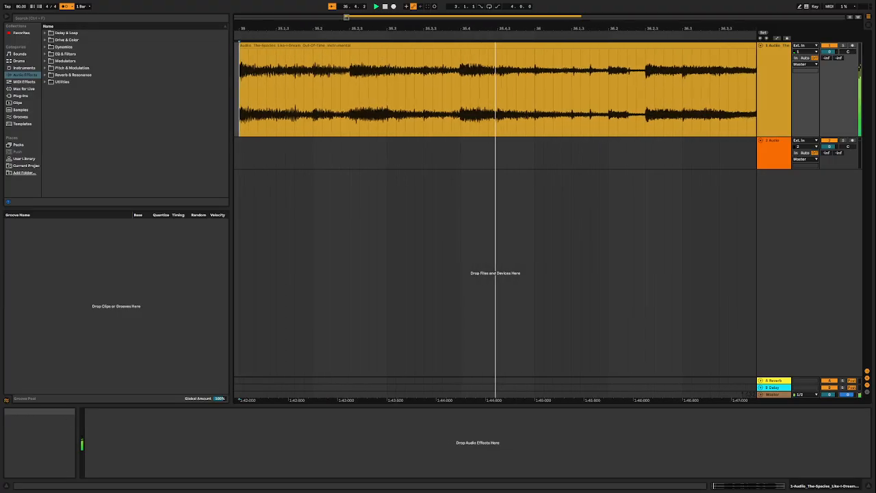
mouse_move(363, 28)
mouse_down()
mouse_move(363, 15)
mouse_move(371, 22)
mouse_move(362, 14)
mouse_up()
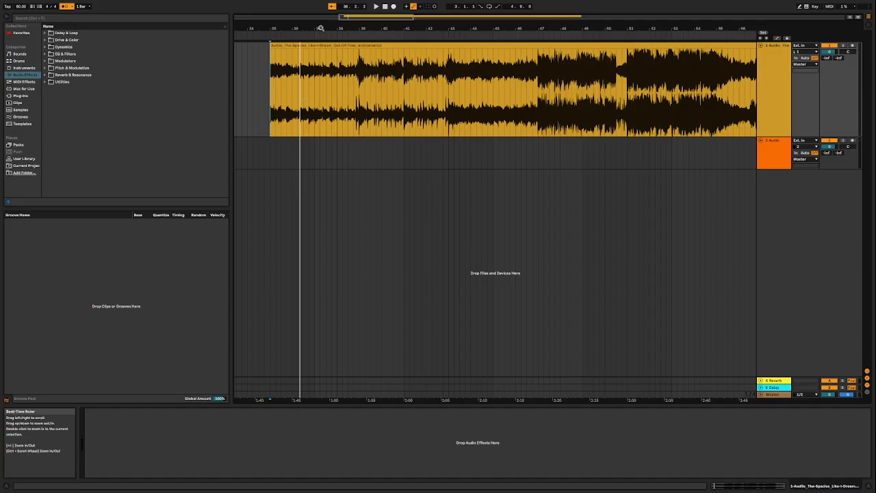
Play the song from bar 35 through the intro and split the clip at bar 39
scroll(399, 97, down, 5)
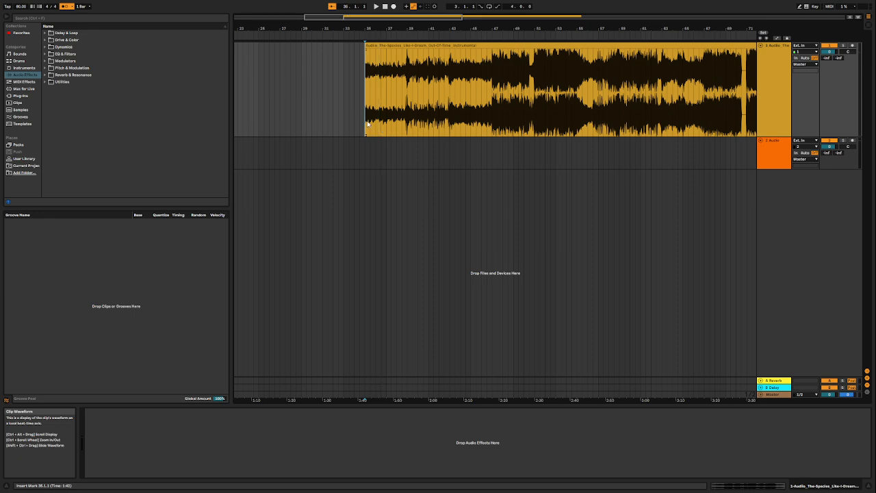
key(space)
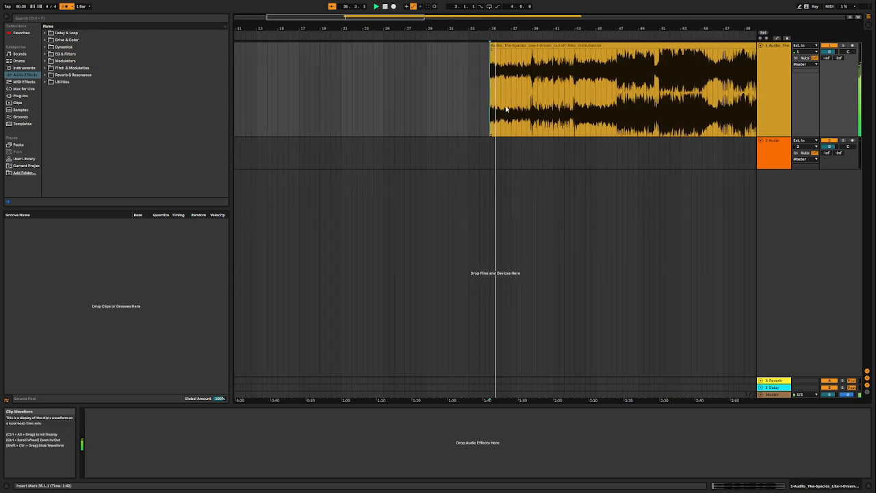
scroll(511, 34, up, 8)
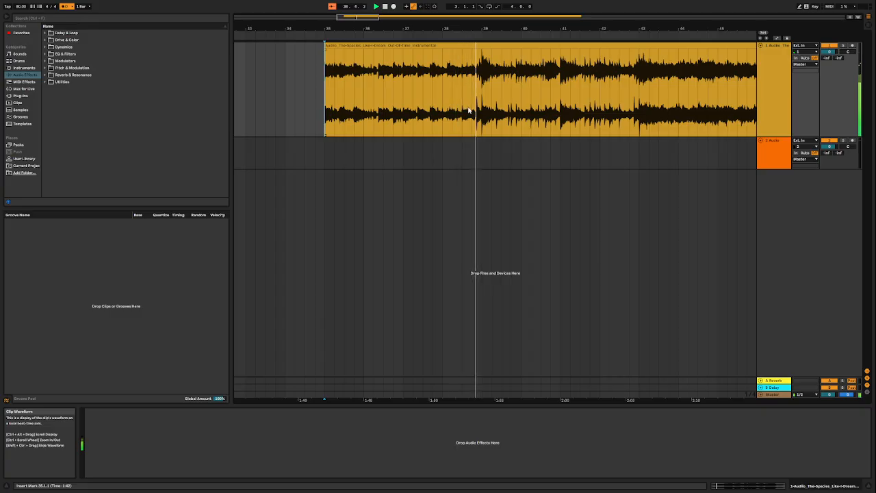
click(479, 87)
key(space)
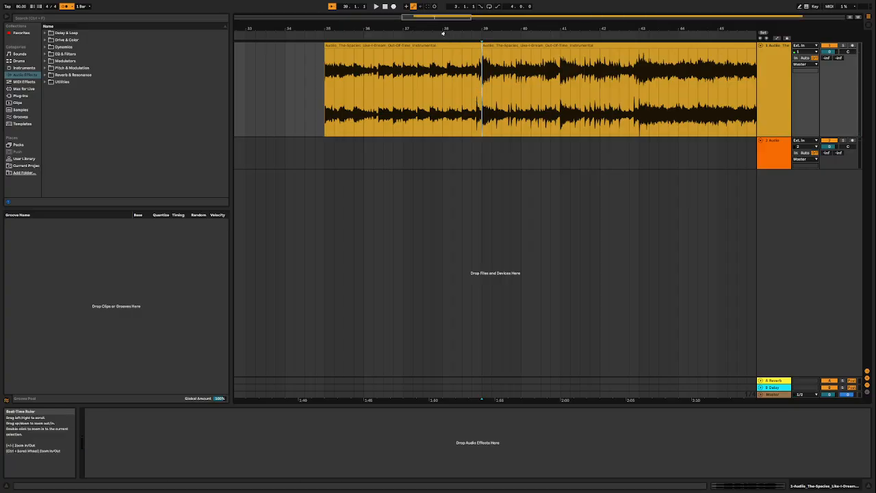
Split the song clip at bars 71 and 75 to isolate the four-bar section after the break
drag(444, 26, 441, 58)
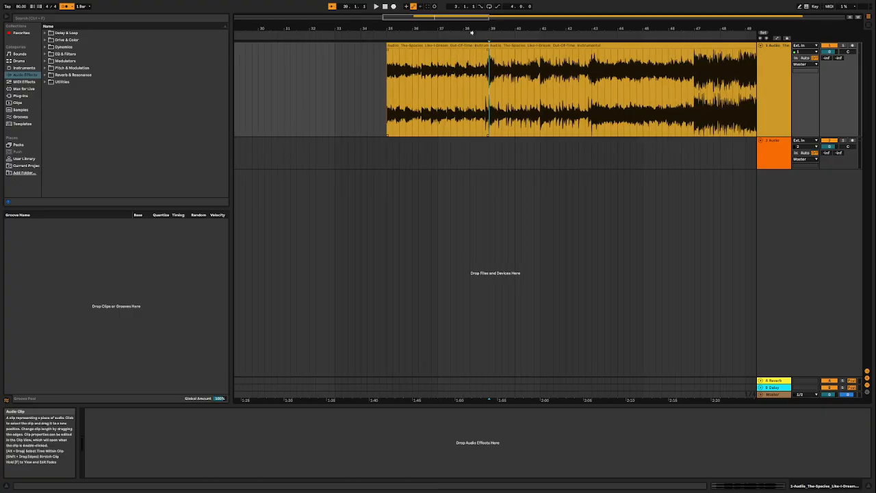
drag(493, 28, 366, 55)
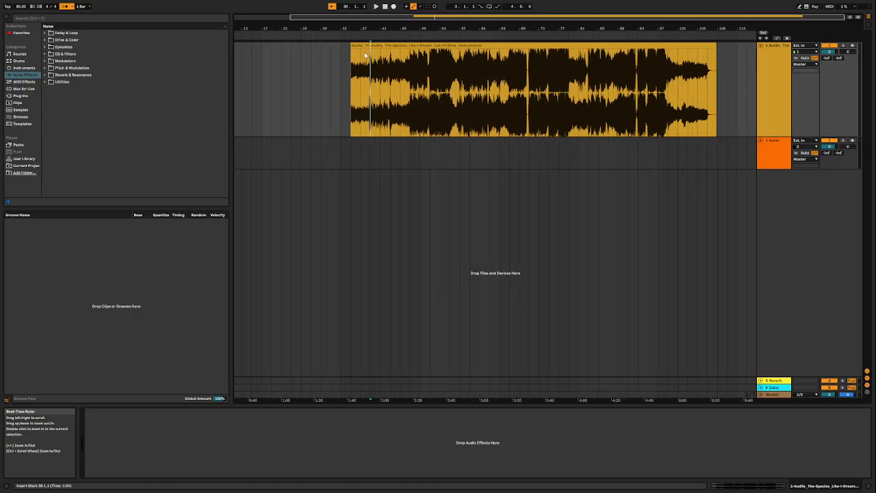
drag(521, 28, 553, 91)
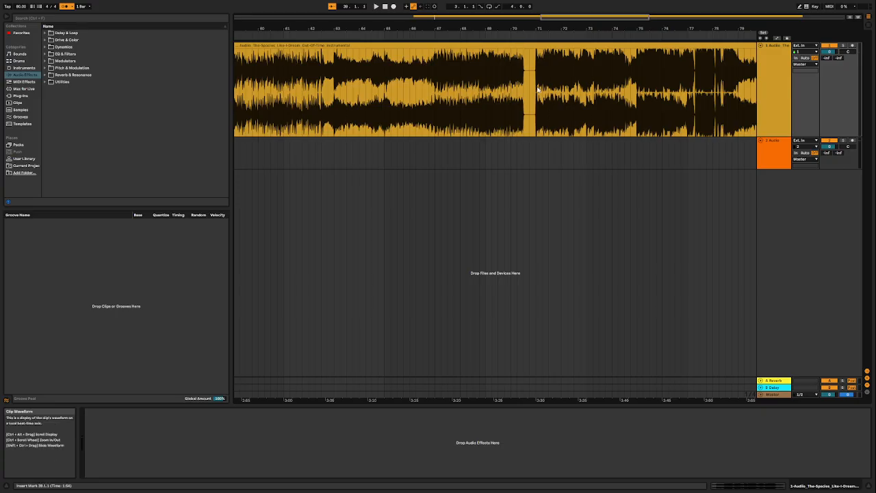
key(space)
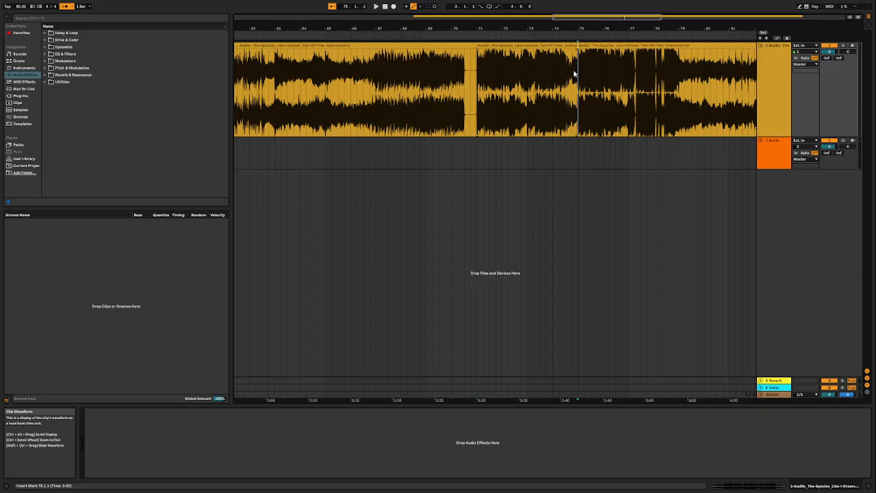
Copy the section from bars 71 to 75 onto the second audio track, starting at bar 39
drag(509, 37, 680, 34)
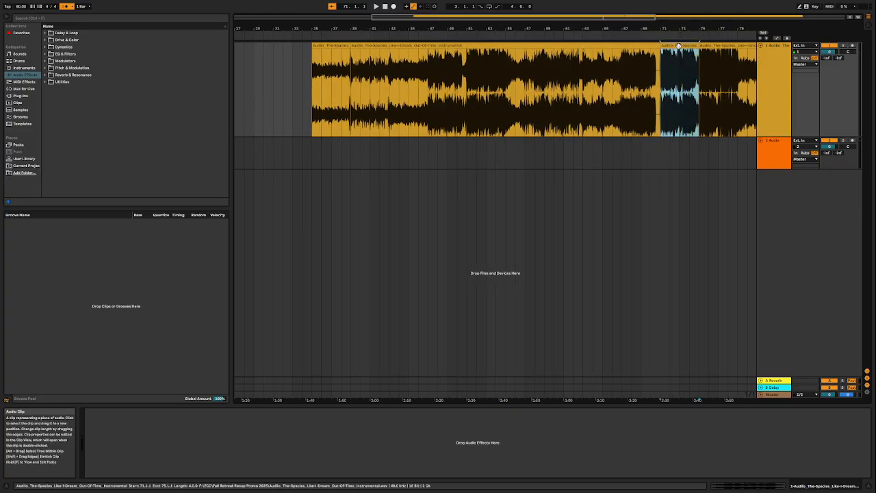
drag(674, 145, 515, 163)
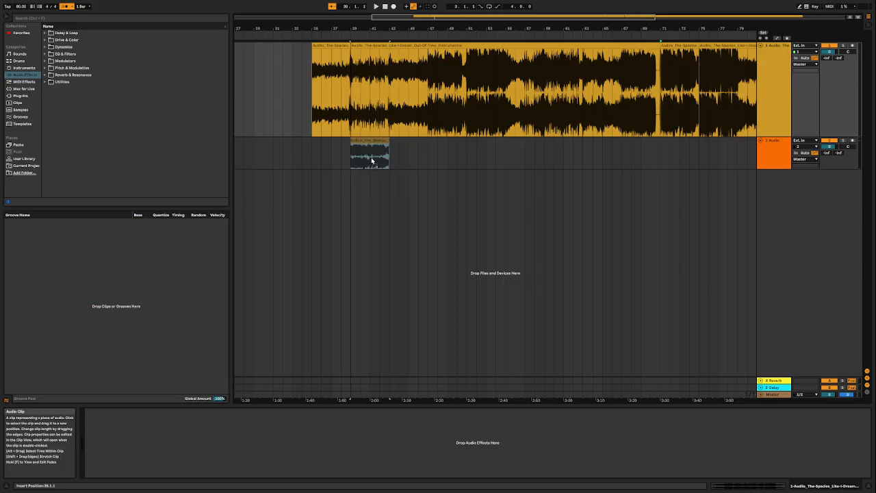
drag(372, 160, 371, 160)
drag(329, 46, 289, 160)
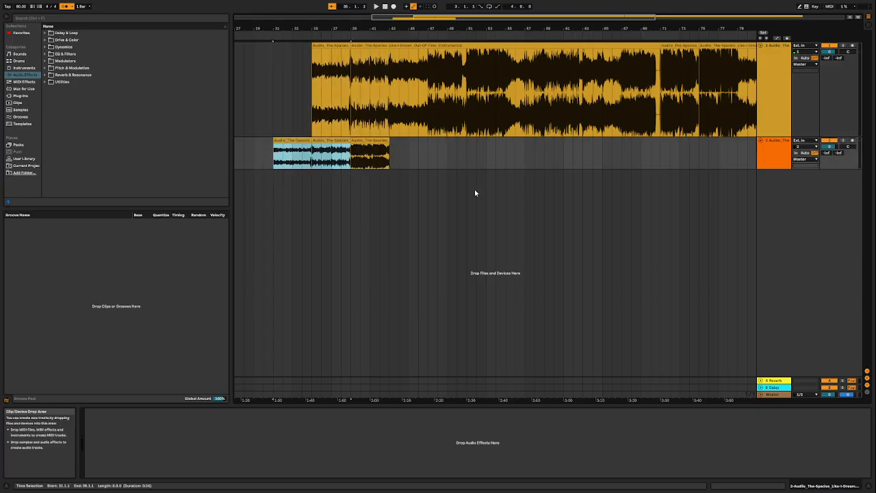
key(ctrl+z)
key(ctrl+z)
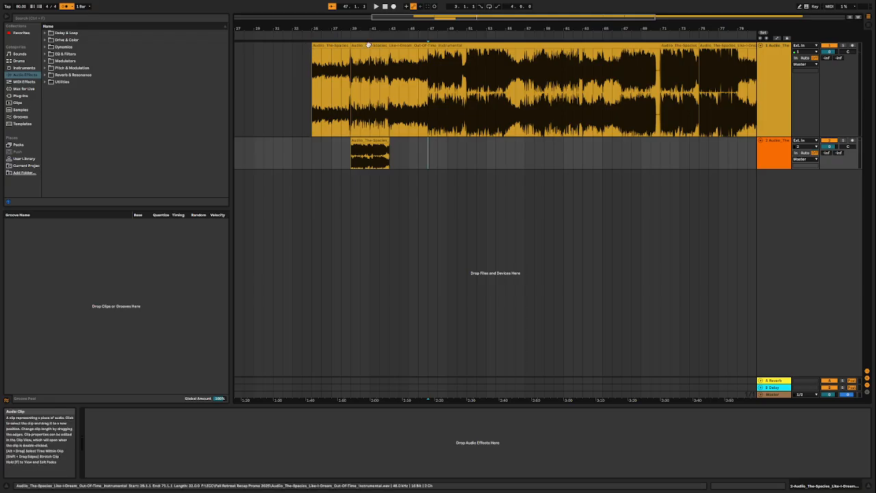
Copy the opening section from bars 35 to 39 onto the second track, starting at bar 35
click(335, 45)
drag(334, 45, 332, 146)
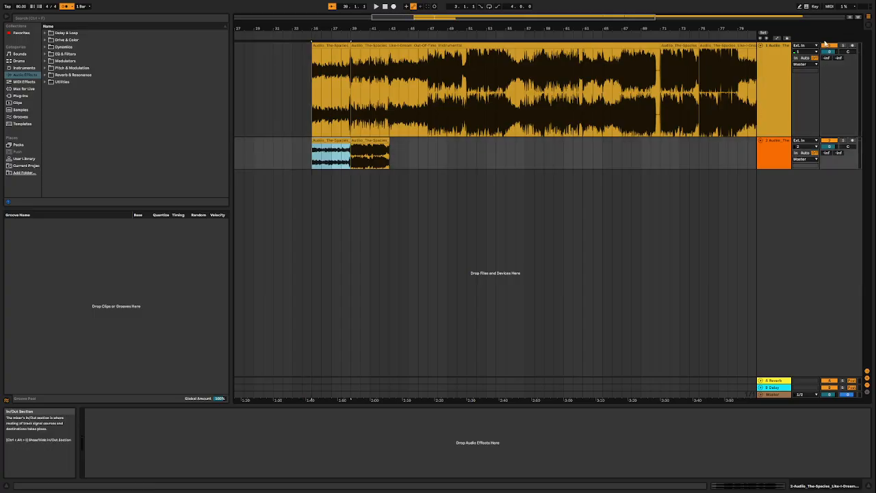
Mute the first track and play the second track's edit from bar 35 and again from 39.3.1
click(312, 158)
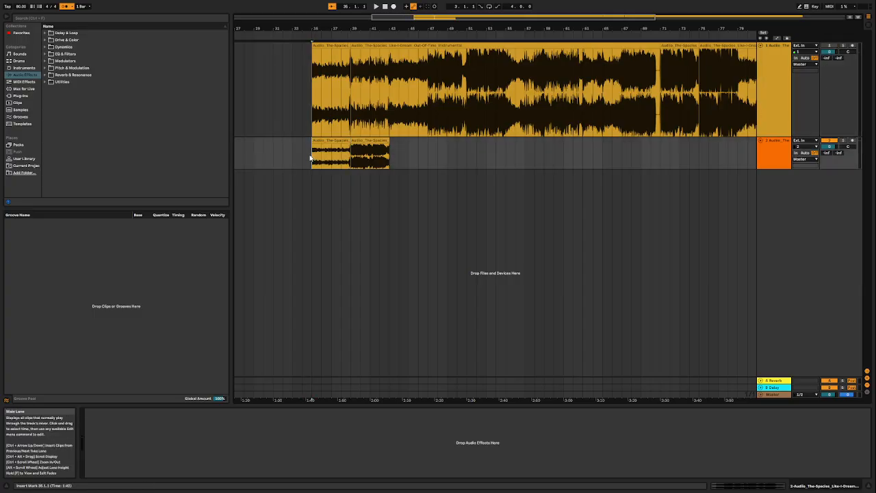
key(space)
drag(527, 26, 495, 147)
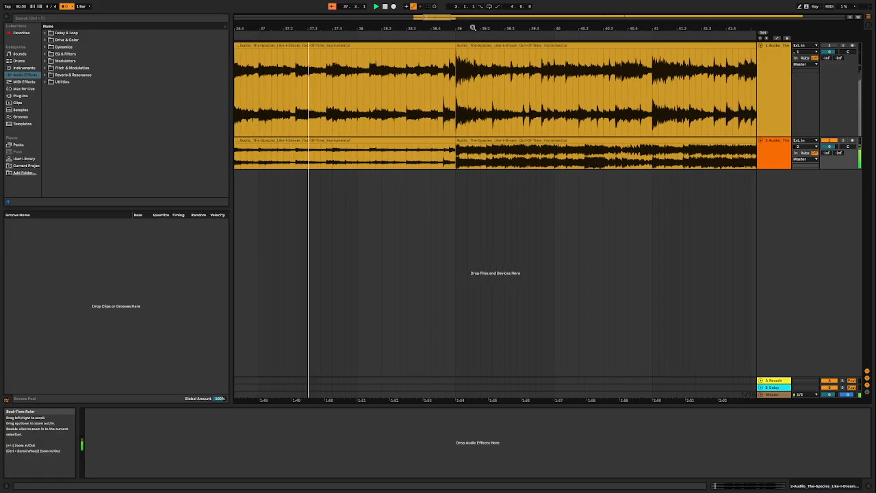
click(504, 154)
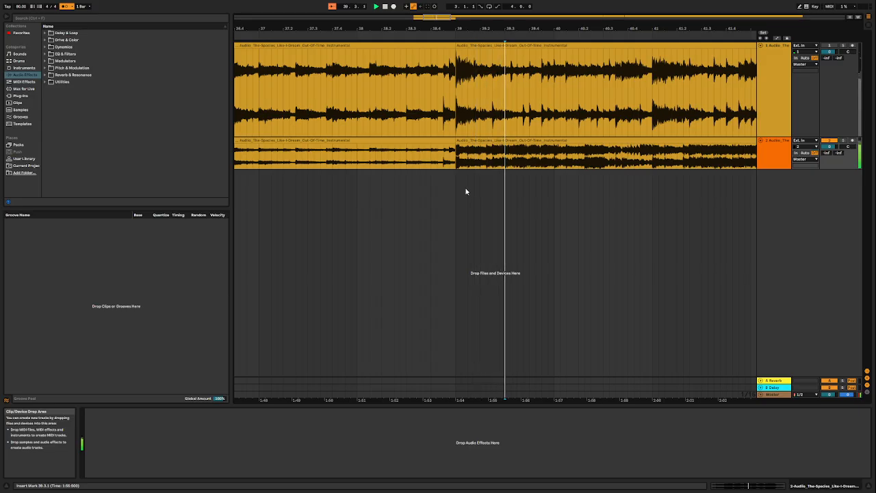
scroll(463, 26, down, 3)
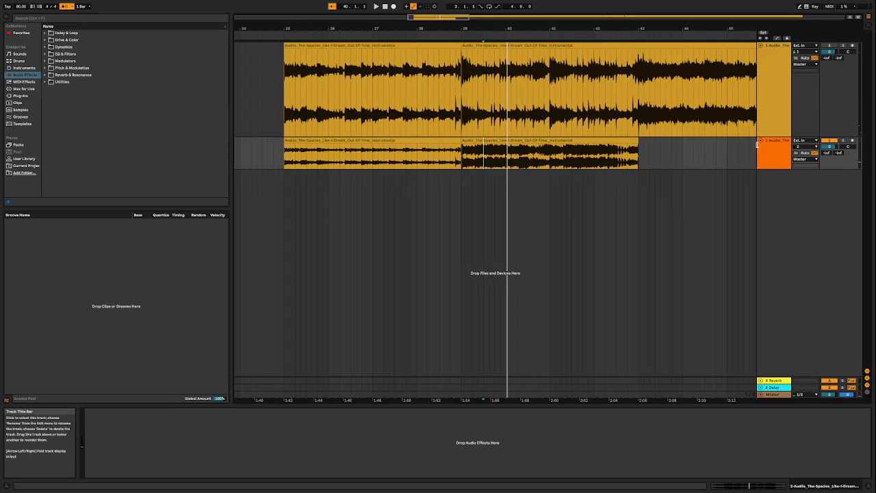
Make the second track taller and add a short crossfade at the join between its clips at bar 39
drag(778, 168, 787, 214)
drag(454, 28, 471, 167)
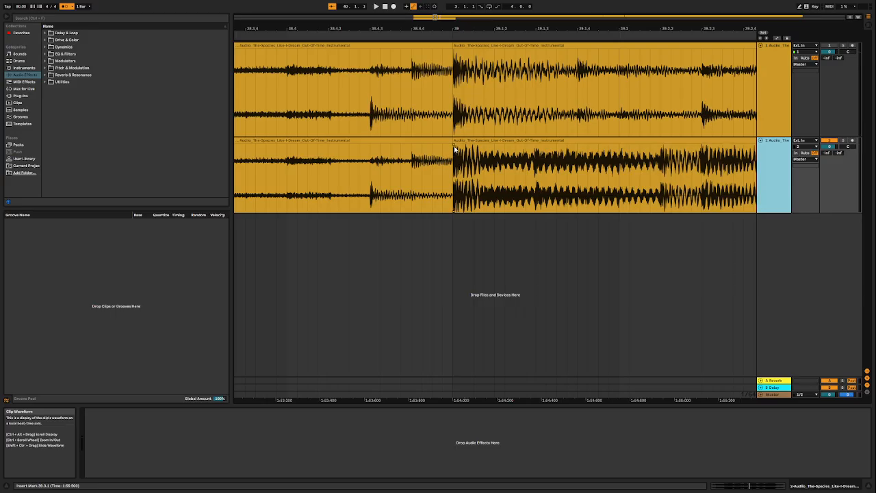
click(454, 147)
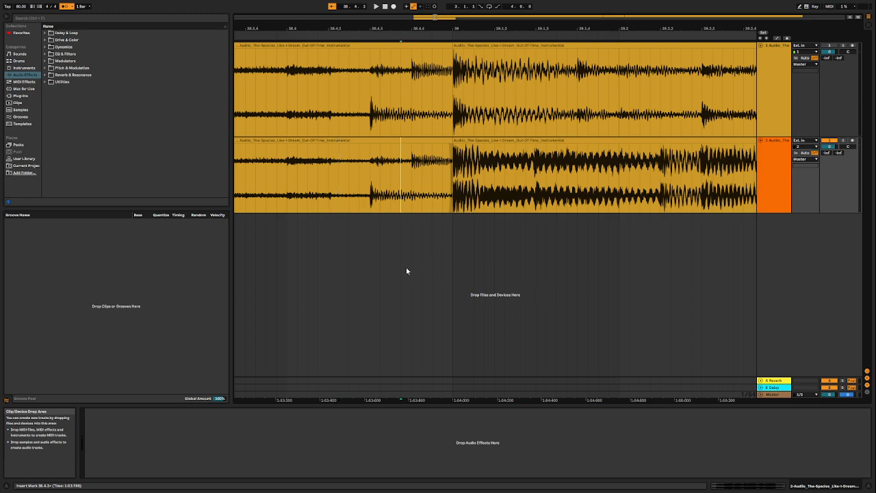
Play the second track across the bar 39 join from just before it and again from 38.2.1
key(space)
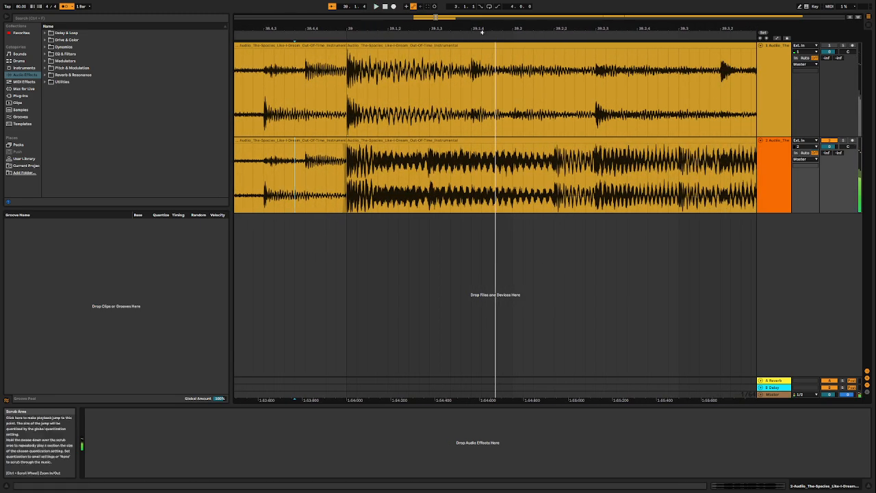
drag(572, 29, 572, 3)
click(511, 171)
key(space)
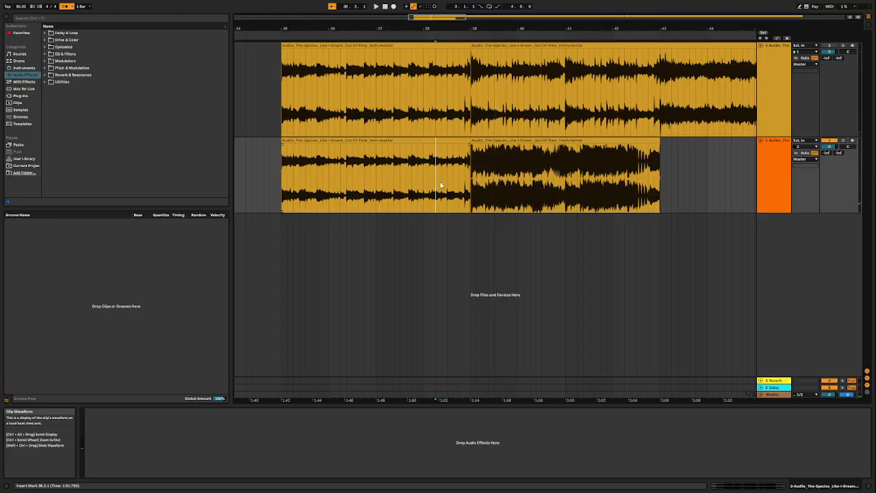
key(space)
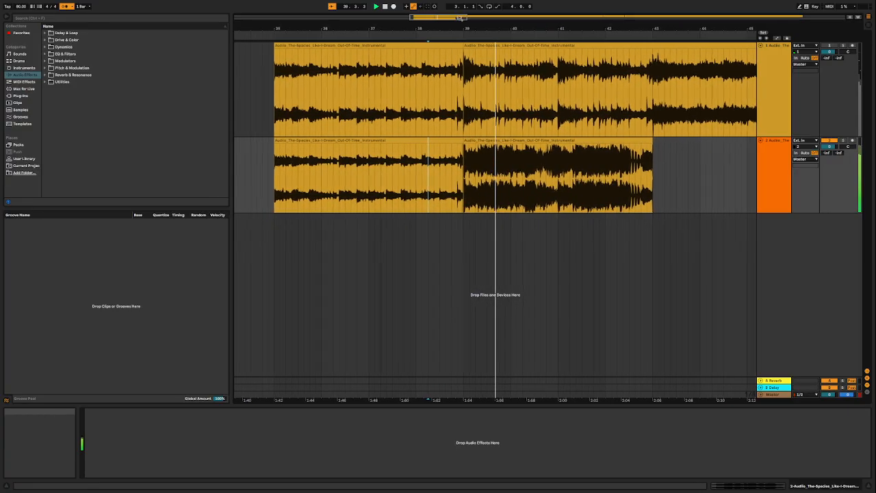
Unmute the first track, mute the second, and play the song's ending from bar 104
drag(511, 30, 559, 12)
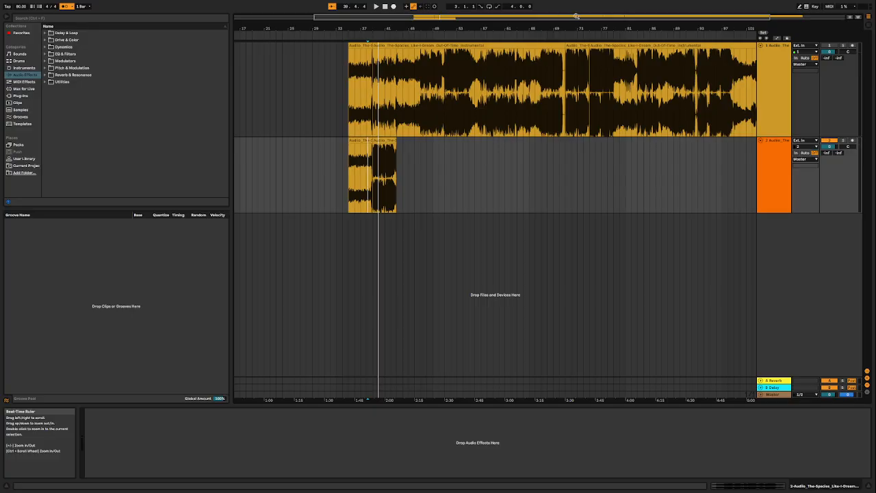
drag(674, 27, 651, 31)
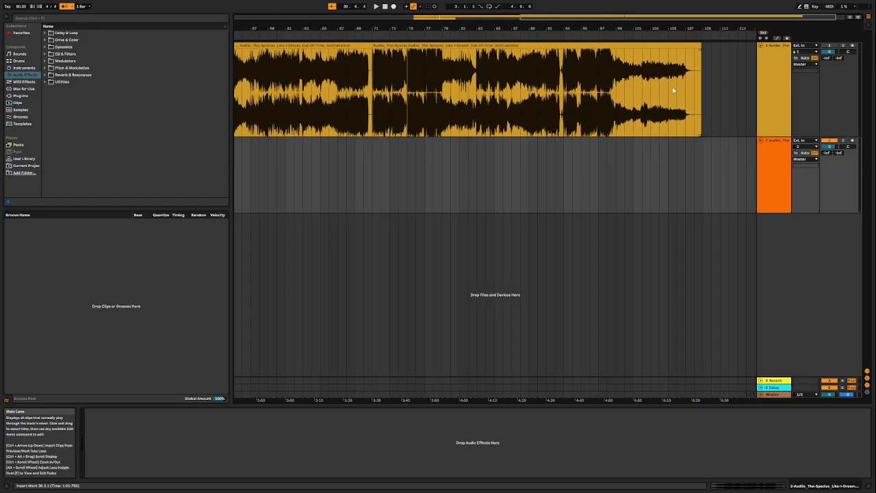
click(649, 78)
key(space)
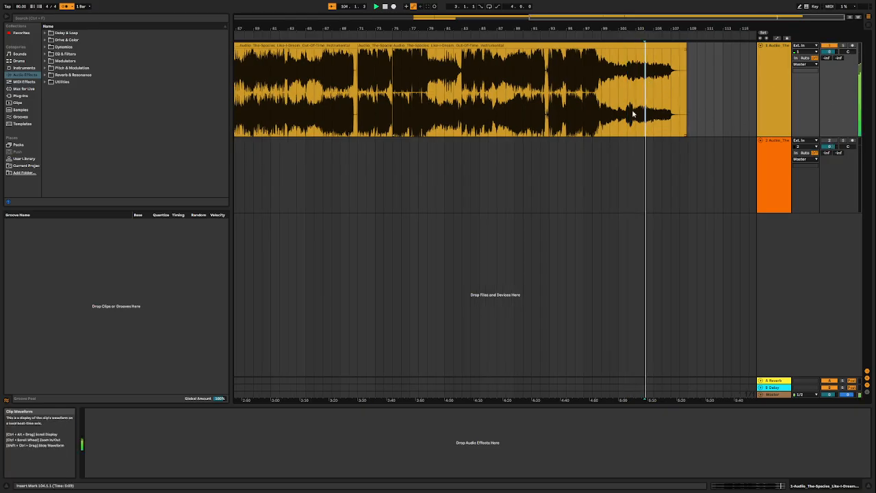
Play the first track's ending from 98.3.1, from bar 98, and from 106.3.1
drag(674, 27, 544, 39)
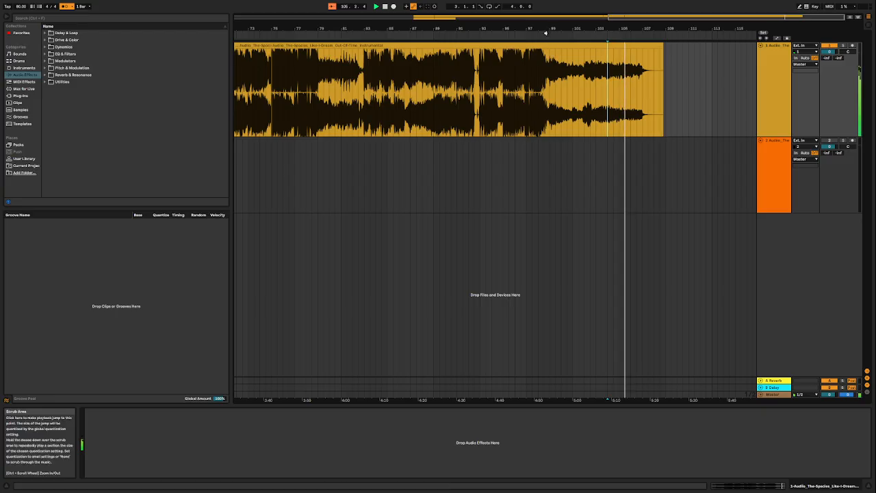
click(546, 142)
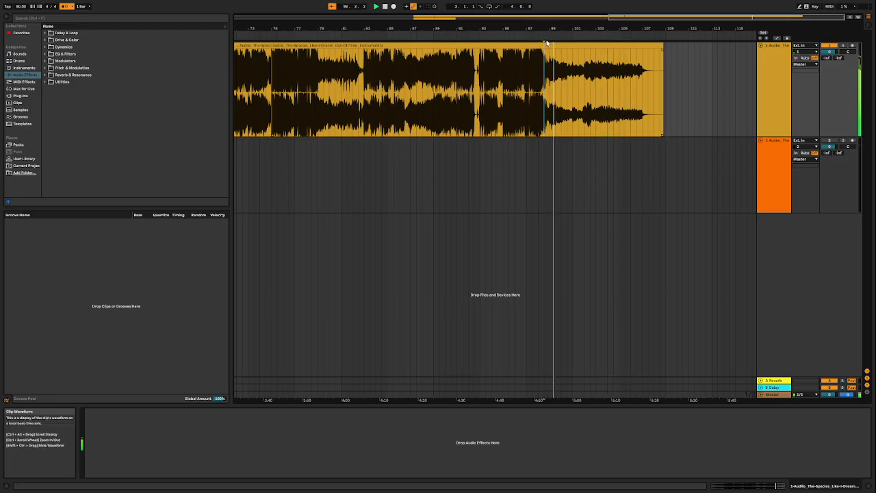
drag(537, 38, 512, 76)
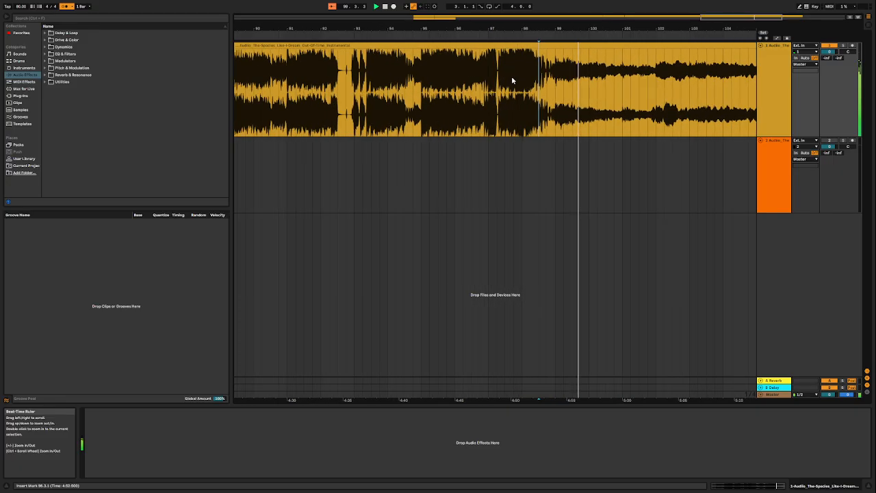
click(527, 112)
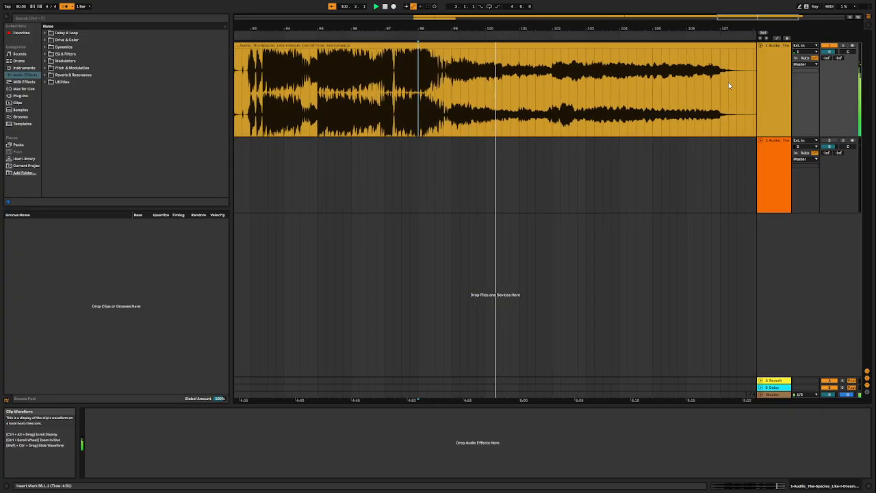
click(693, 93)
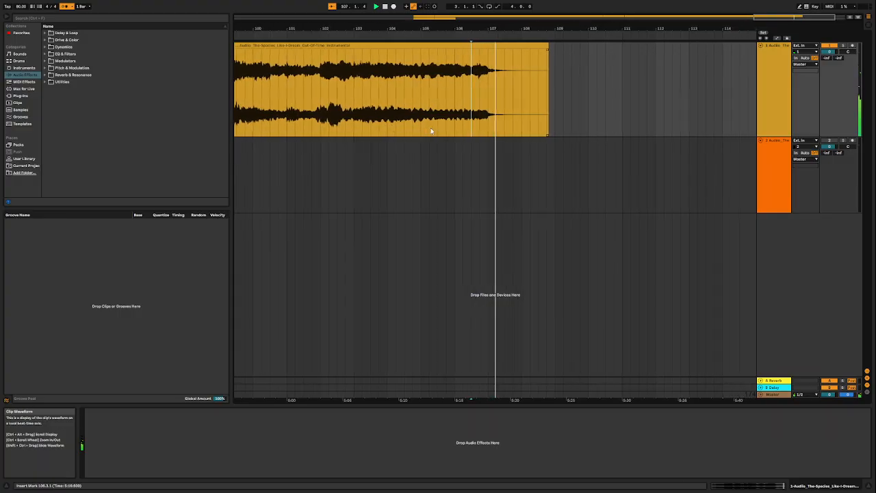
Play the first track from 91.3.1 and from bar 81
drag(482, 28, 481, 15)
drag(537, 27, 537, 17)
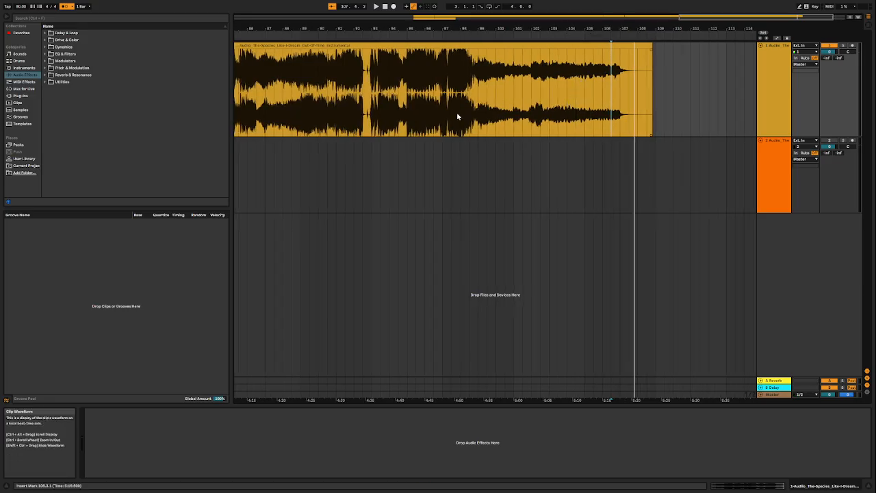
key(space)
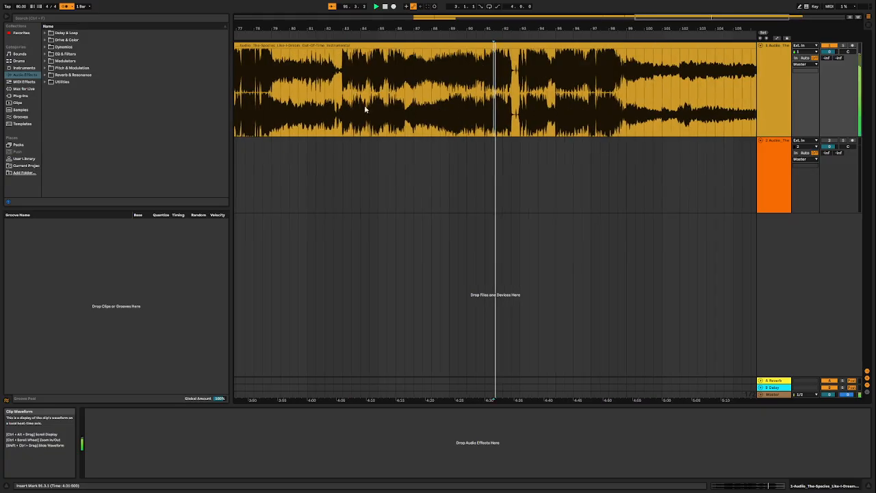
drag(516, 34, 534, 33)
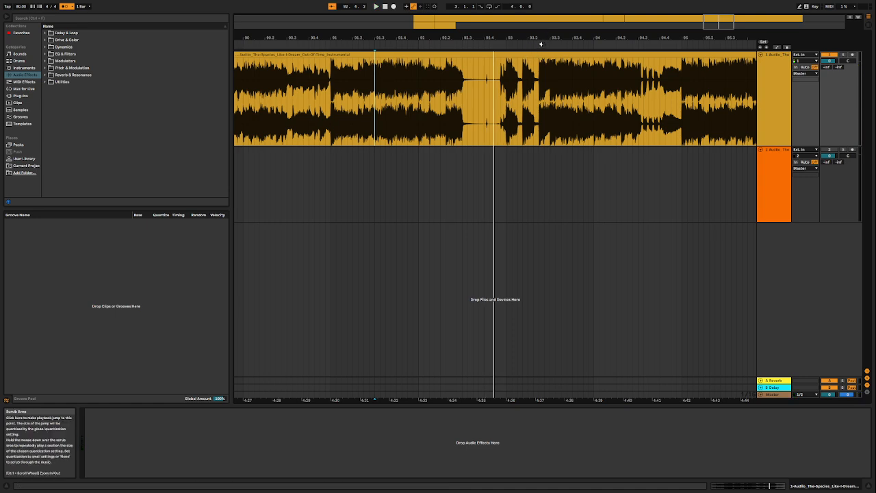
drag(550, 38, 603, 72)
drag(585, 400, 622, 400)
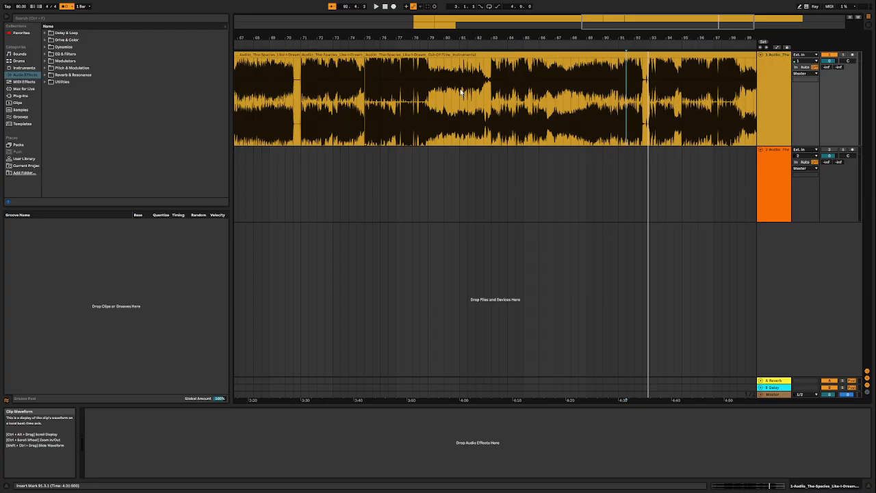
key(space)
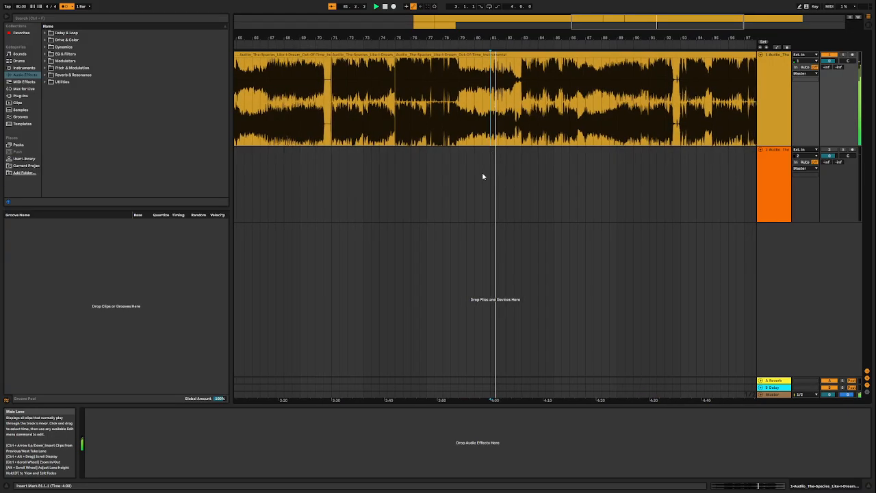
scroll(481, 40, up, 5)
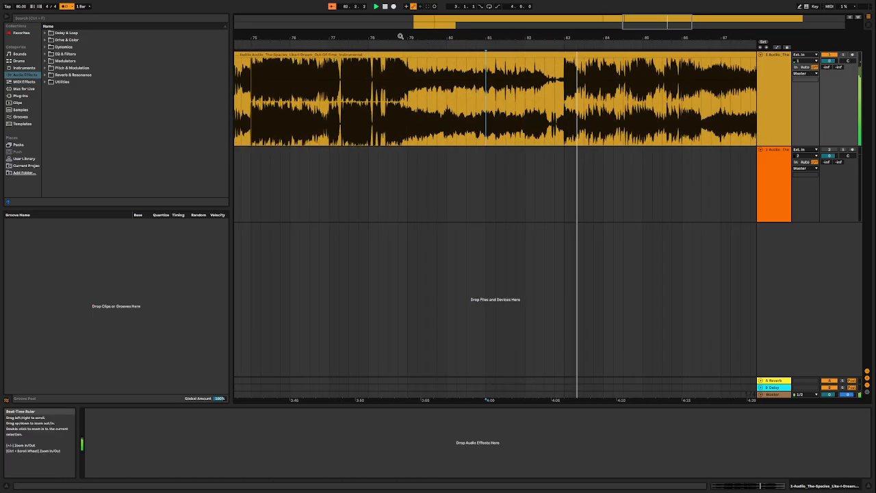
Play the first track from 67.3.1 and from bar 48
drag(370, 33, 401, 14)
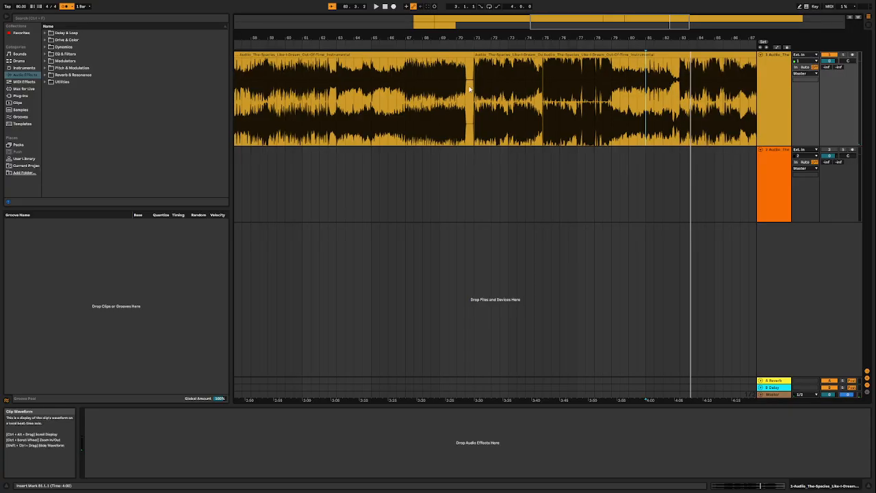
click(417, 75)
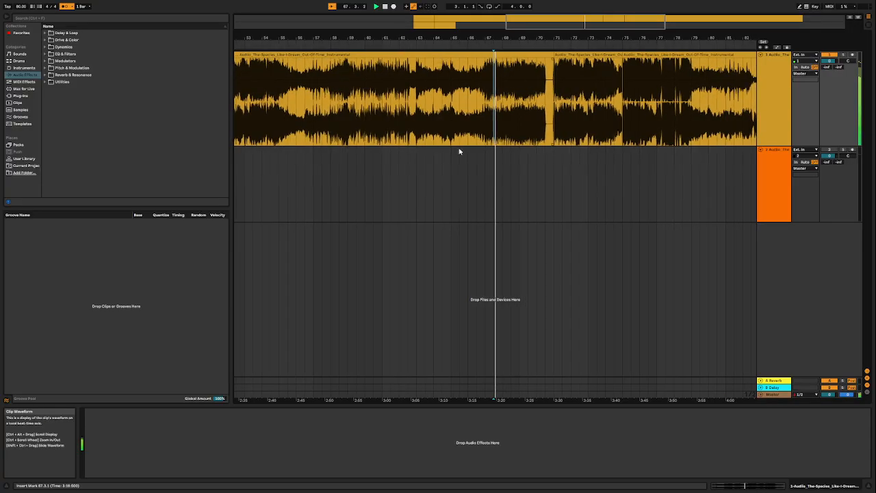
click(417, 103)
drag(356, 35, 360, 19)
click(446, 88)
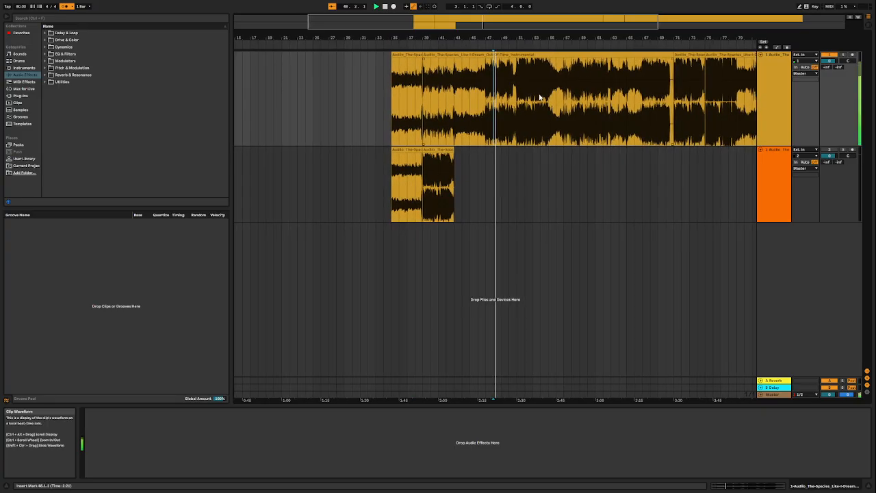
Play the first track's quieter passage from bars 46 and 45 and from the beginning of bar 43
drag(490, 39, 448, 85)
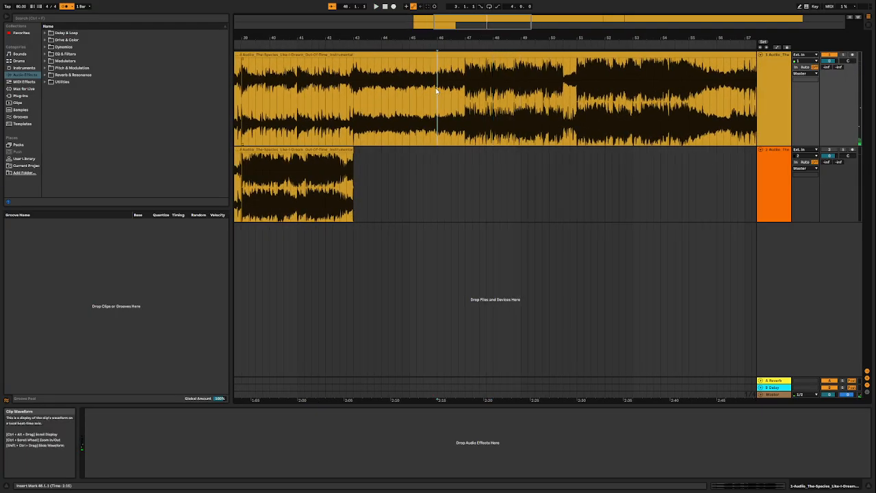
key(space)
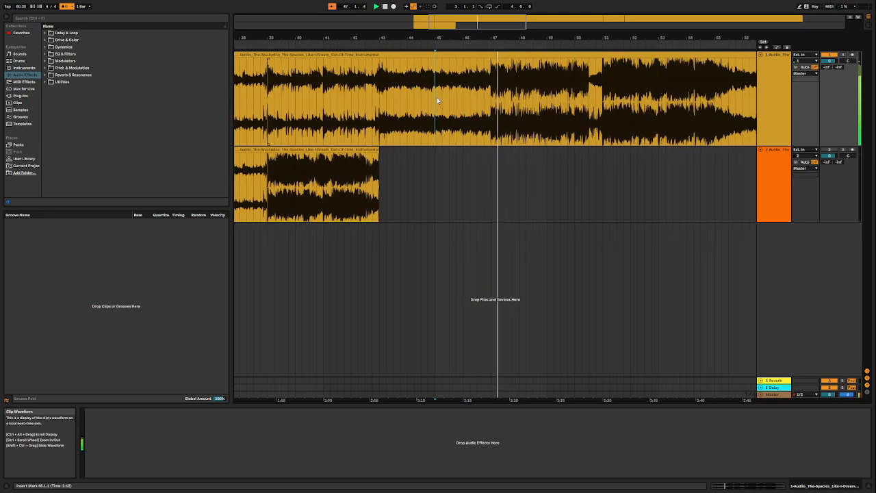
click(437, 101)
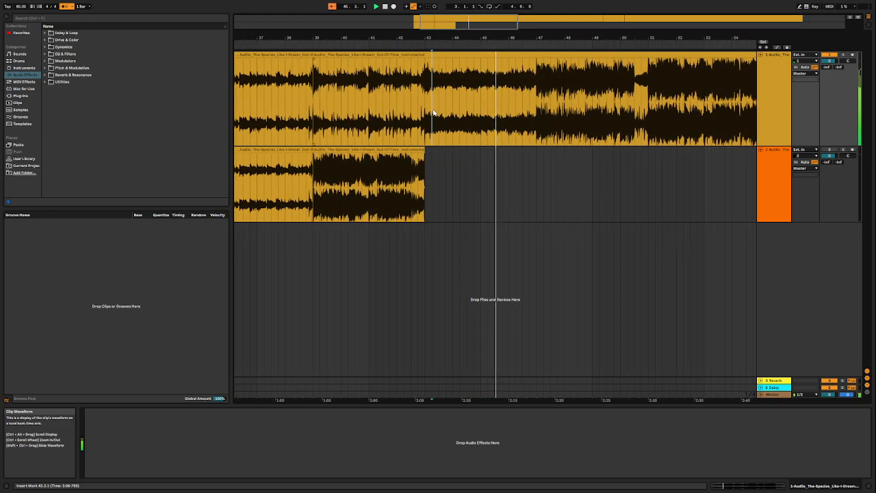
key(space)
key(space)
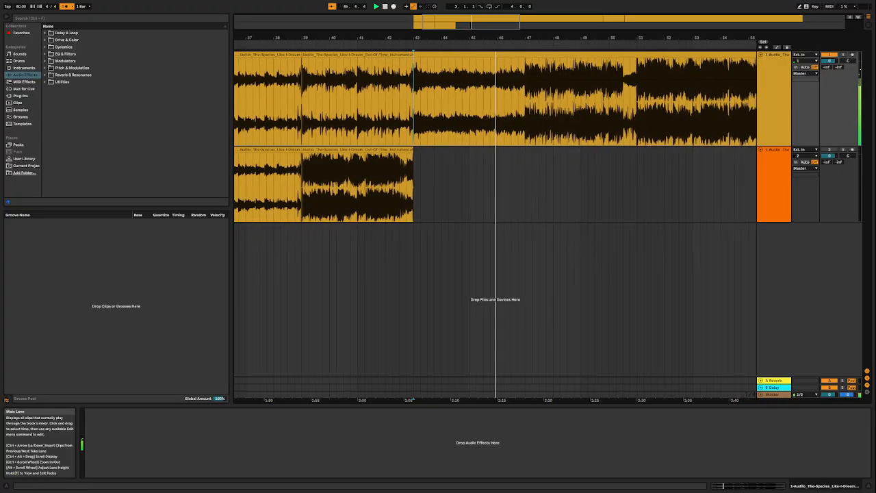
key(space)
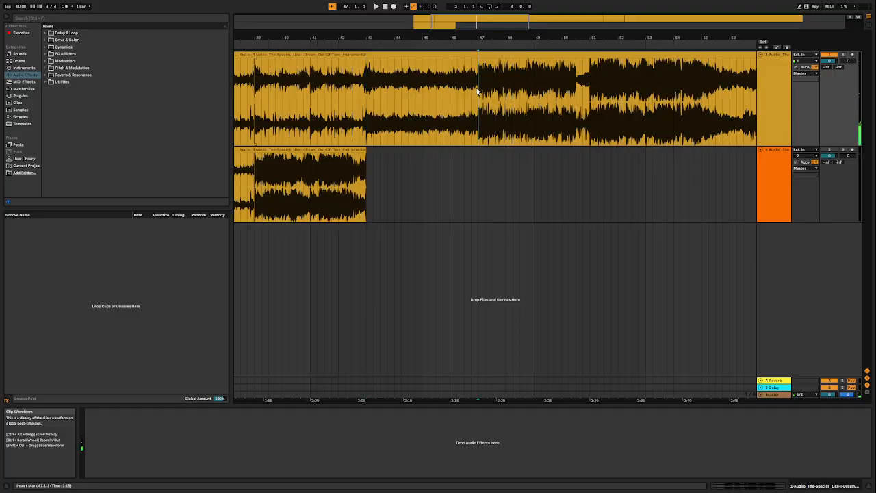
Play the first track from bar 47 and split its clip at bars 47 and 51
drag(482, 36, 459, 111)
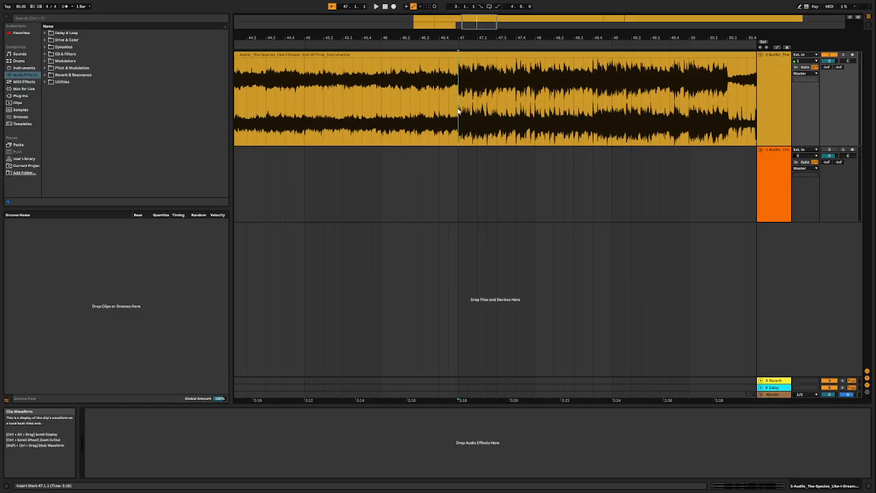
key(space)
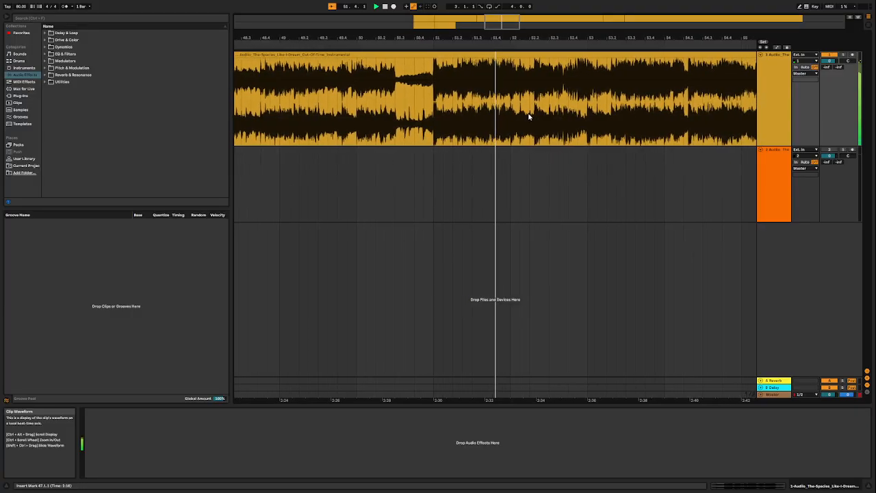
drag(401, 39, 581, 24)
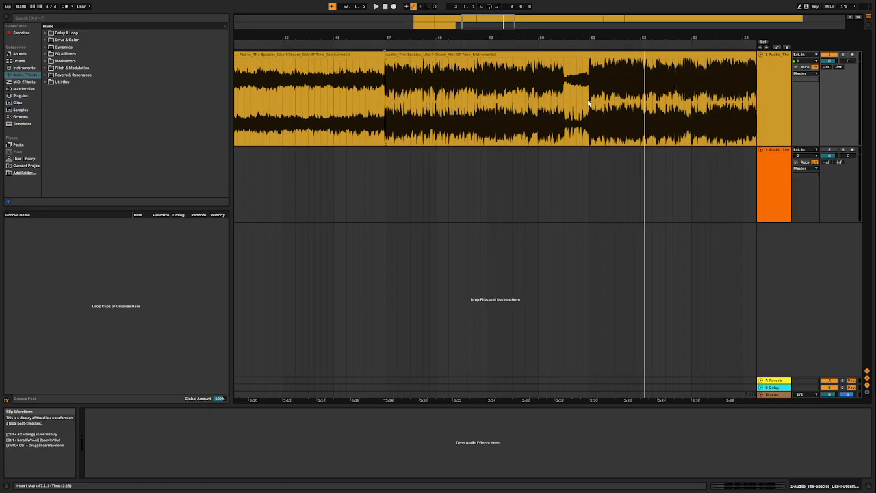
shift+click(589, 103)
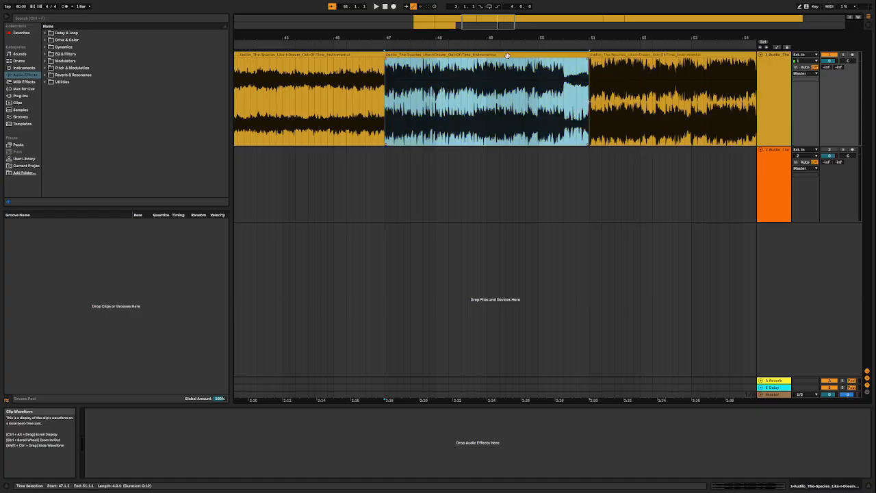
Move the first track's bar 47–51 clip to bar 11 on the second track and place that track's two existing clips directly after it at bar 15
drag(480, 38, 566, 14)
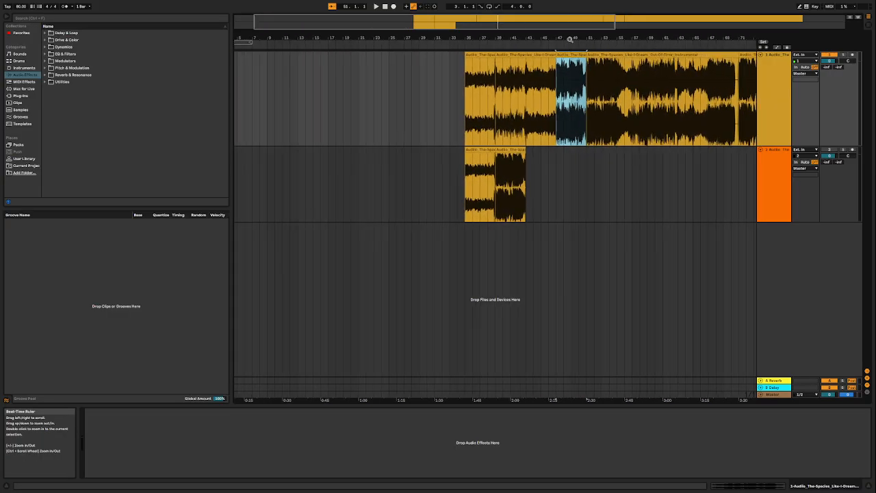
drag(571, 56, 298, 191)
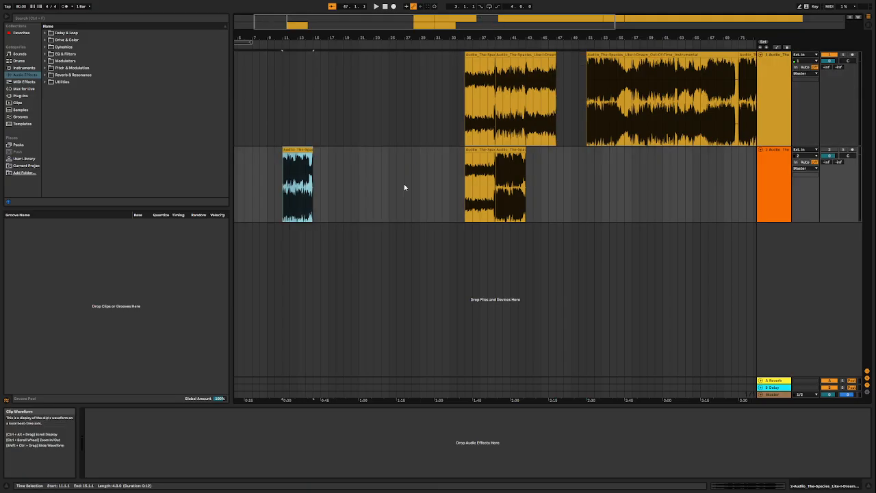
click(479, 149)
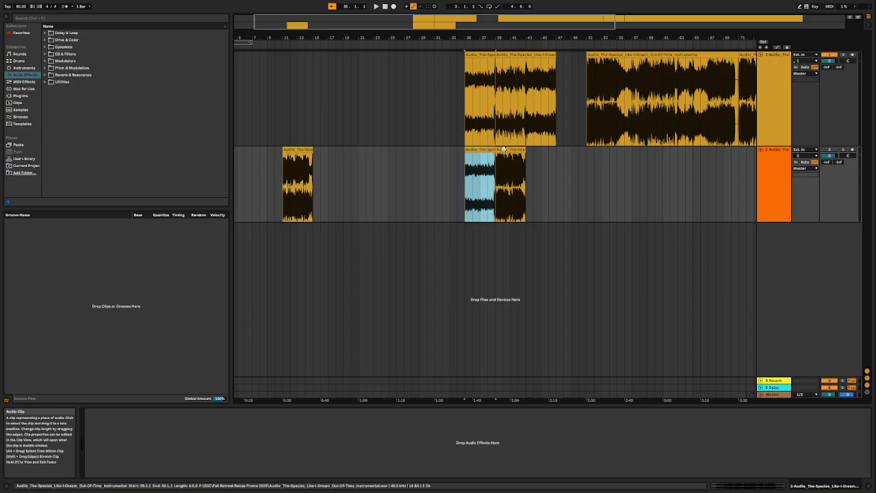
drag(482, 149, 331, 159)
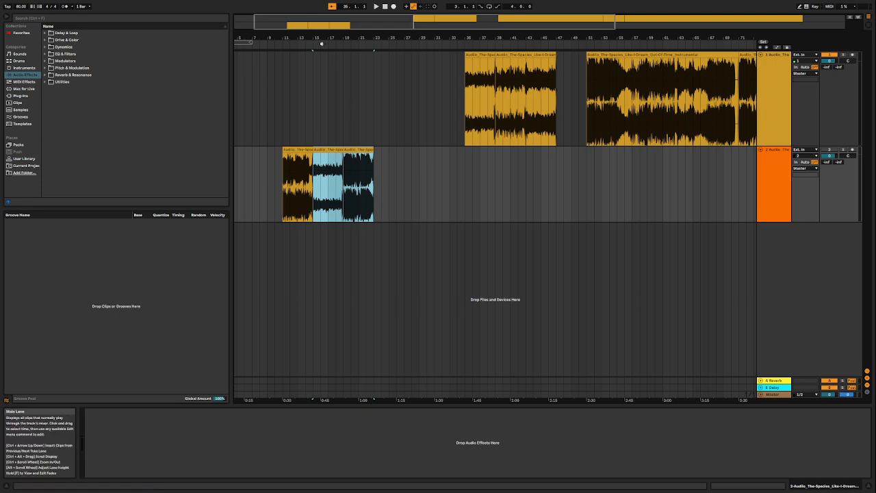
Unmute the second track and move its three clips together so they start at bar 1
key(z)
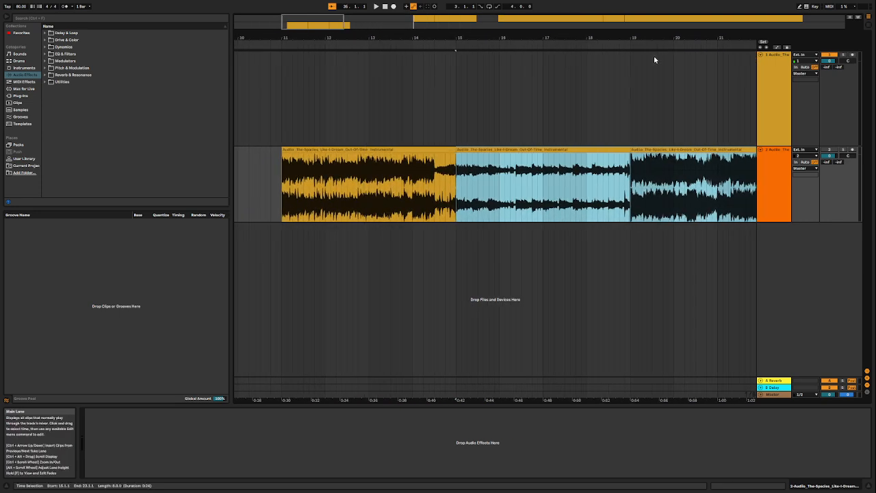
click(830, 150)
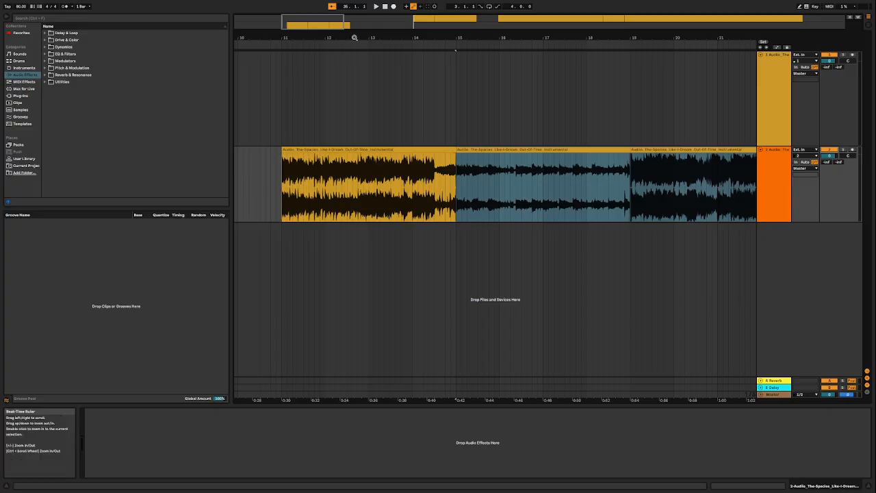
key(x)
click(340, 149)
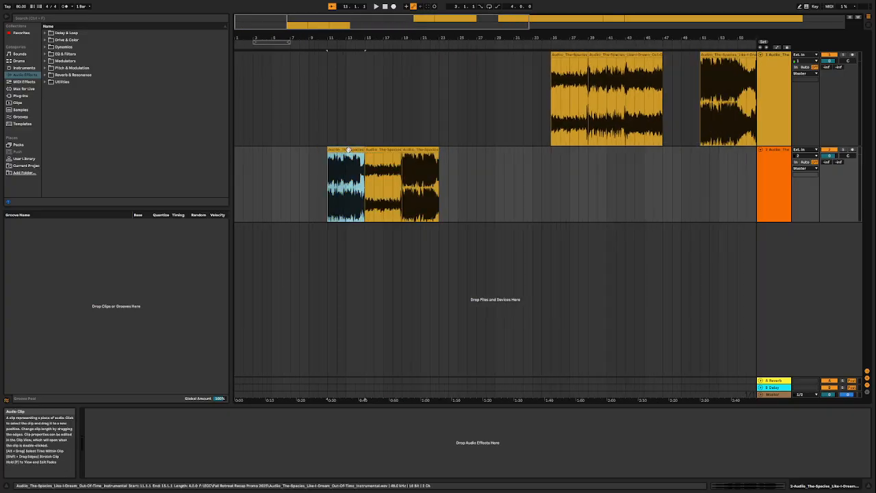
shift+click(415, 149)
drag(342, 151, 251, 160)
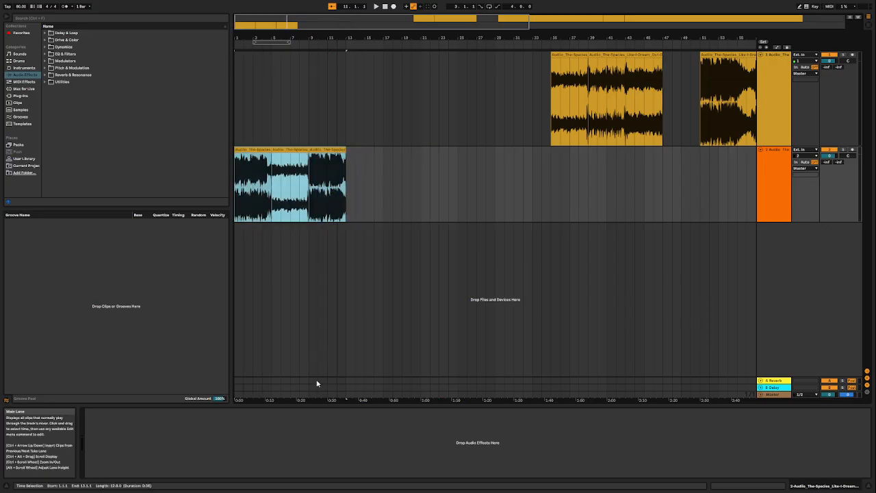
Play the second track from bar 1 across the join at bar 5
drag(237, 39, 238, 125)
key(space)
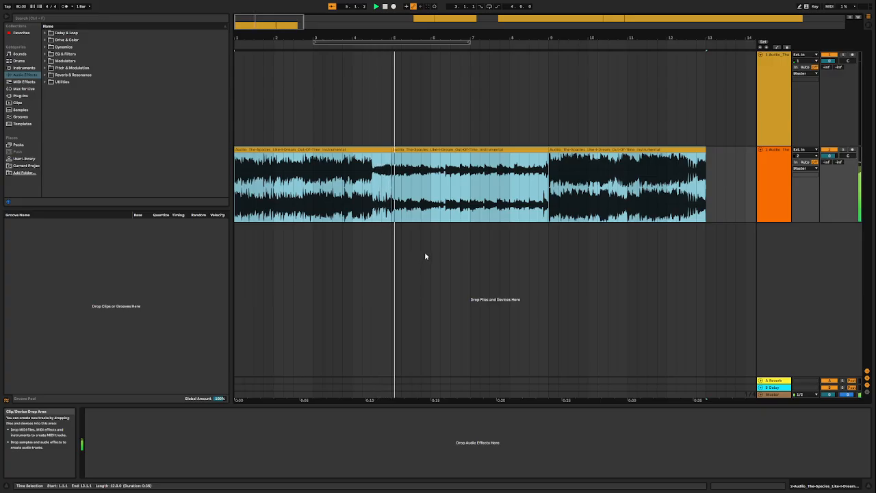
key(space)
Move the second track's last two clips to start at bar 9 and extend the first clip's end to bar 9
drag(452, 37, 274, 41)
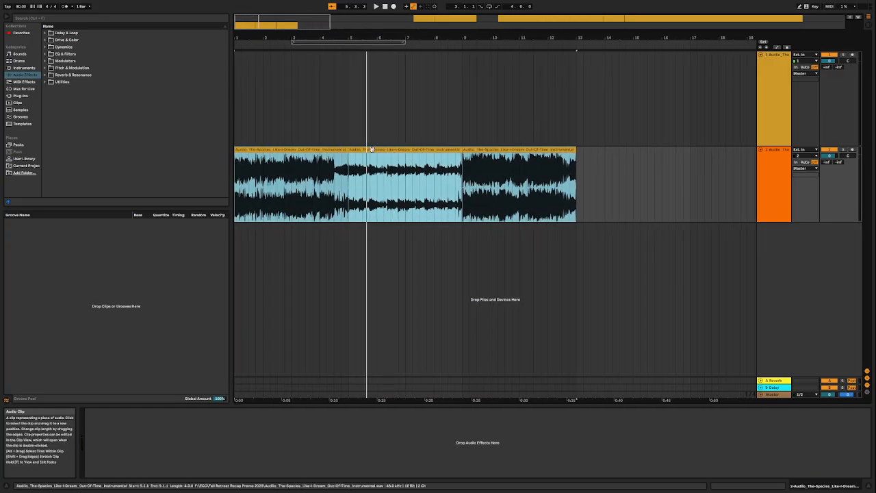
click(416, 148)
shift+click(510, 151)
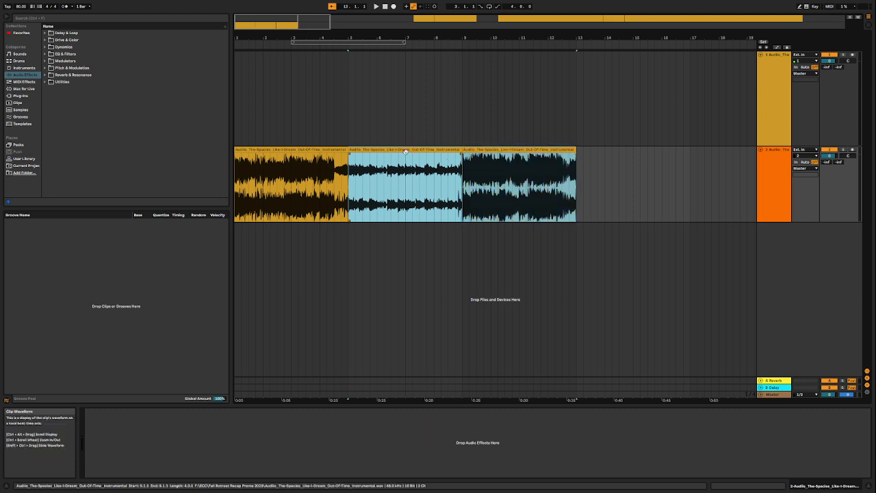
drag(401, 149, 514, 156)
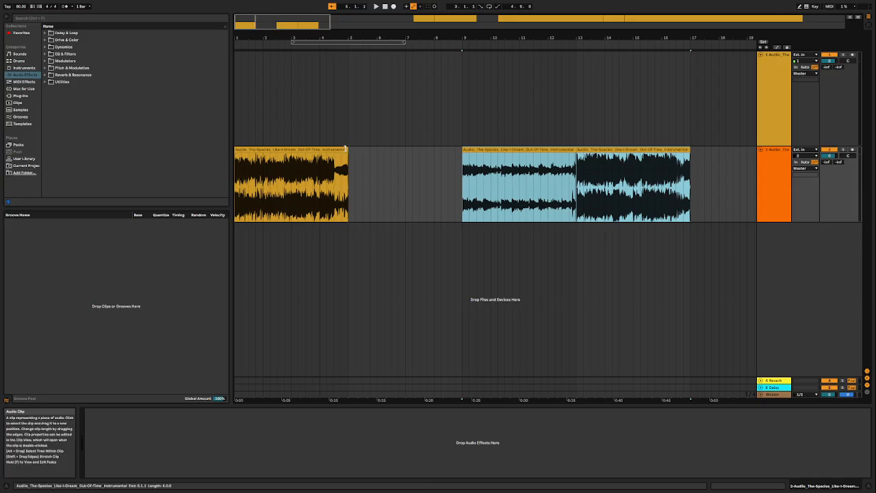
drag(348, 149, 457, 147)
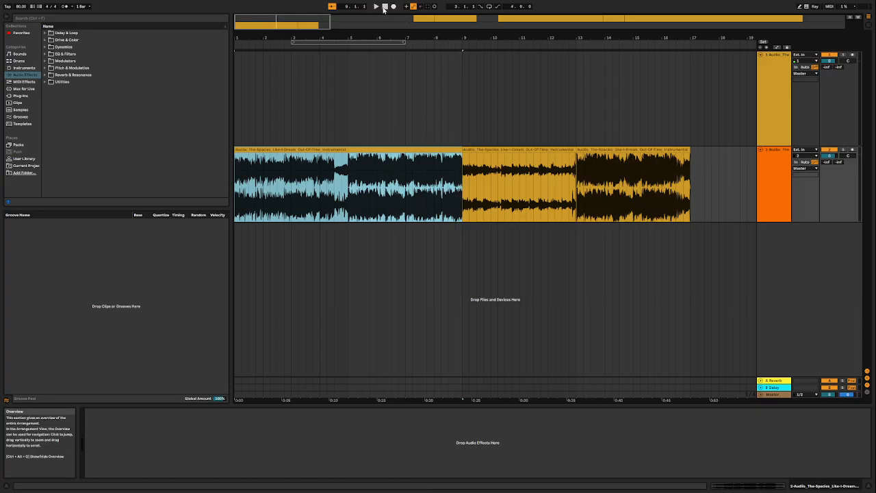
Play the second track from the start of the arrangement across the join at bar 9
click(386, 7)
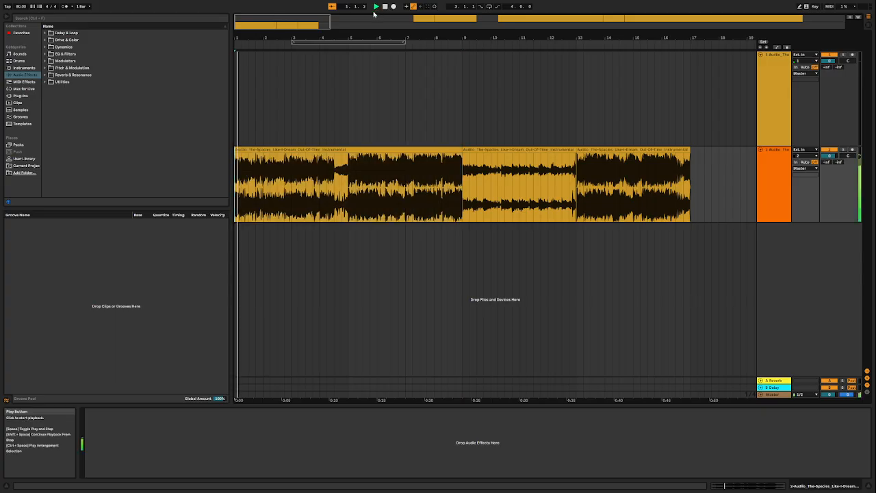
click(372, 92)
click(390, 116)
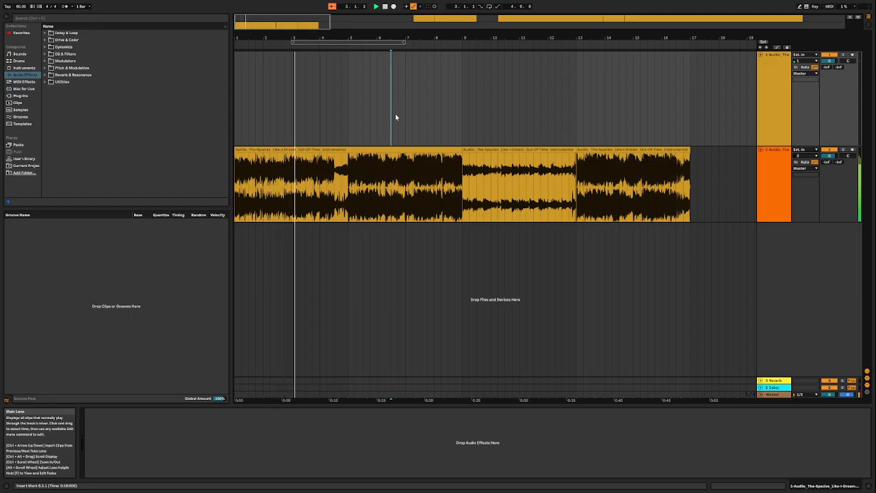
click(447, 112)
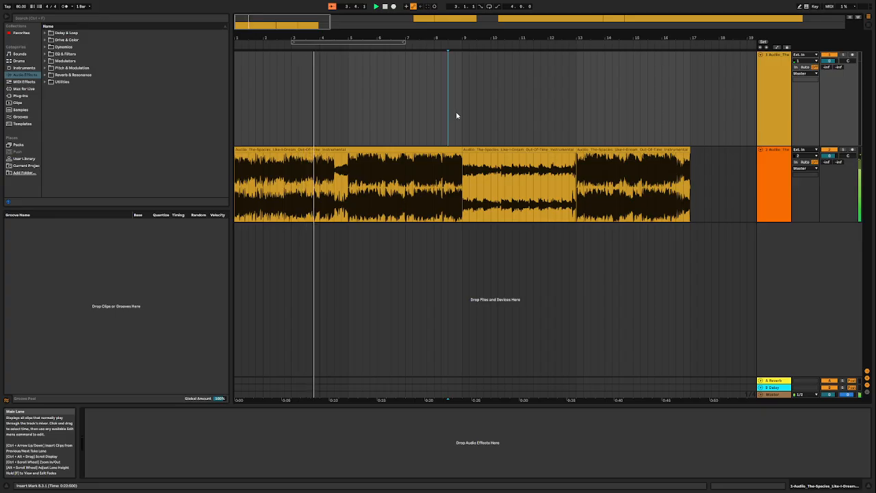
click(392, 115)
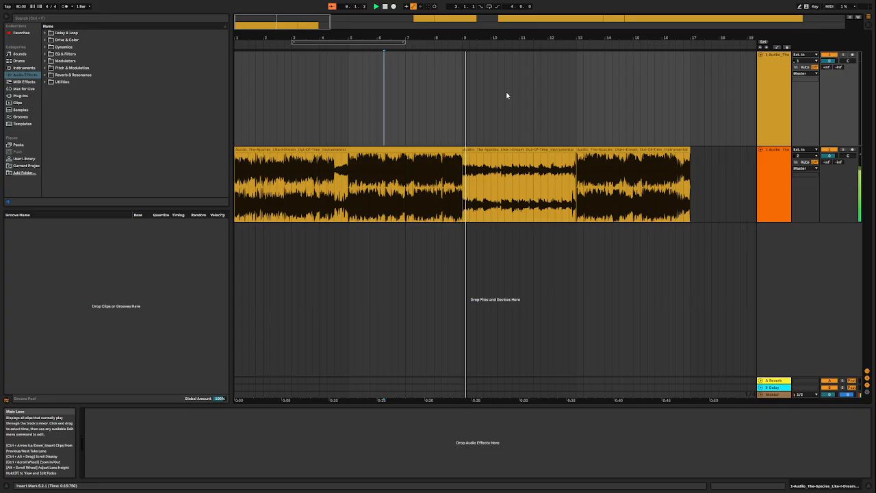
Move the second track's last two clips to start at bar 13 and extend the first clip's end to bar 13
key(space)
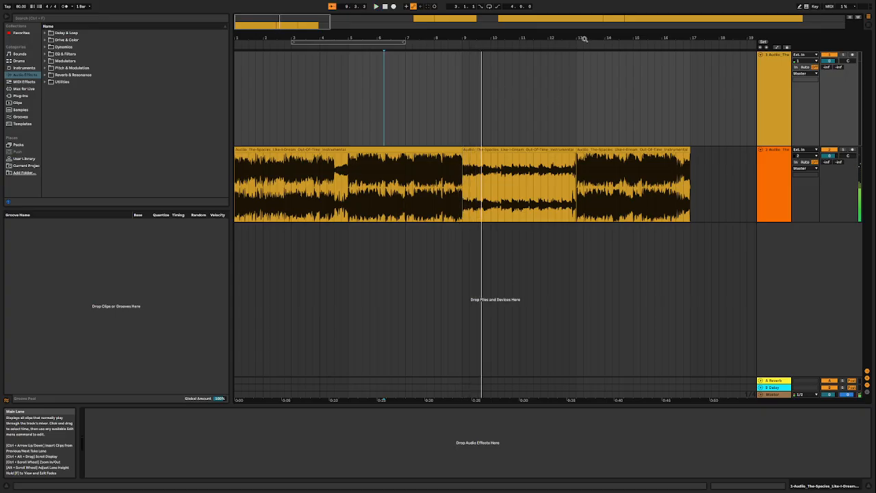
mouse_move(344, 41)
mouse_down()
mouse_move(344, 20)
mouse_move(345, 37)
mouse_up()
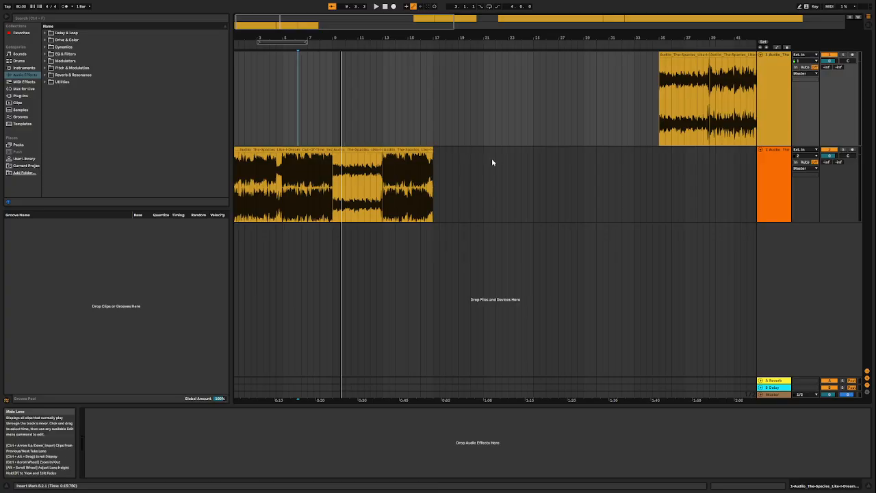
click(364, 149)
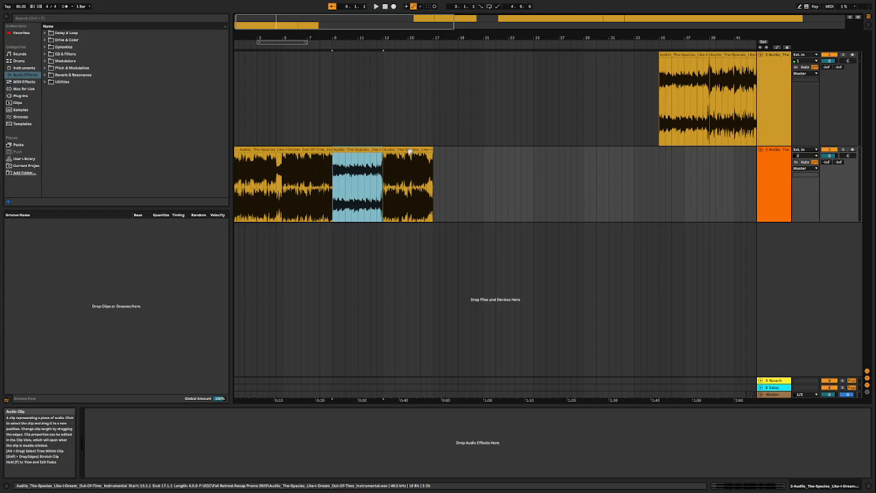
key(ctrl+d)
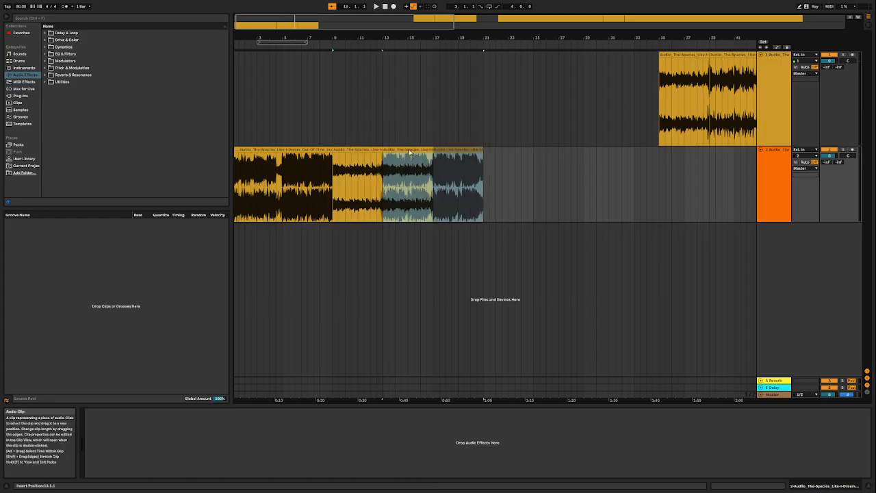
key(ctrl+z)
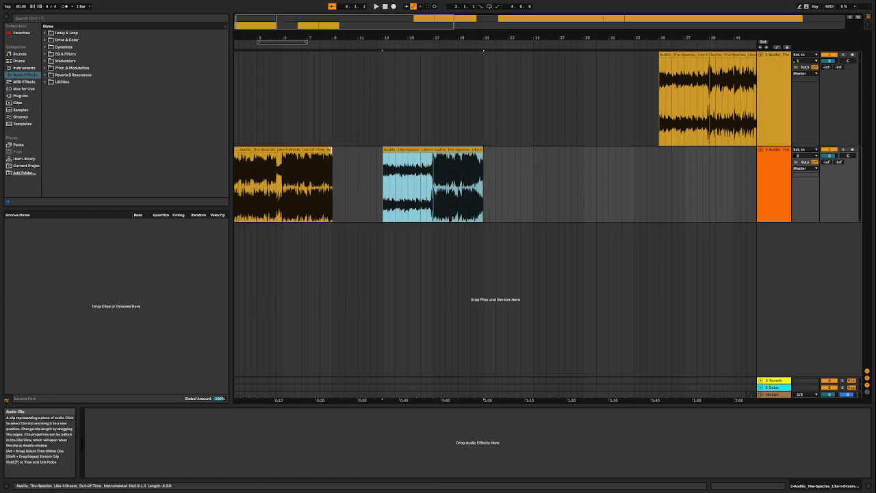
drag(330, 150, 371, 151)
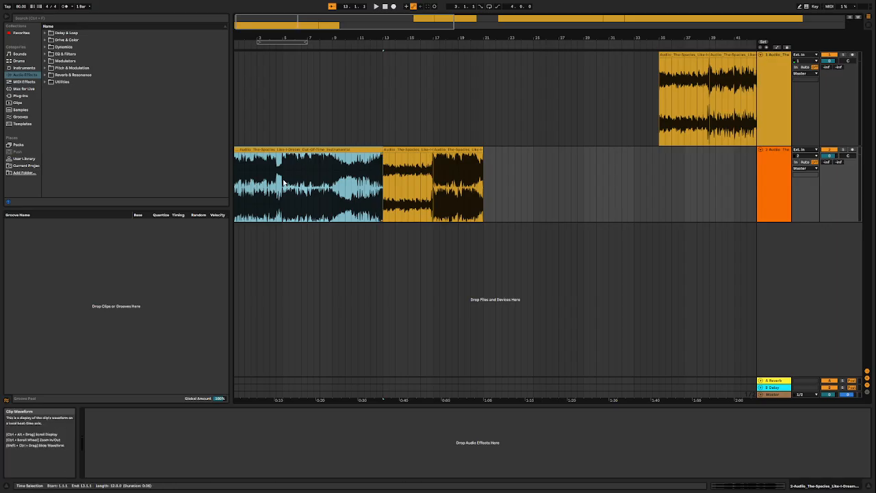
Play the second track from bar 5 across the join at bar 13
click(310, 213)
key(space)
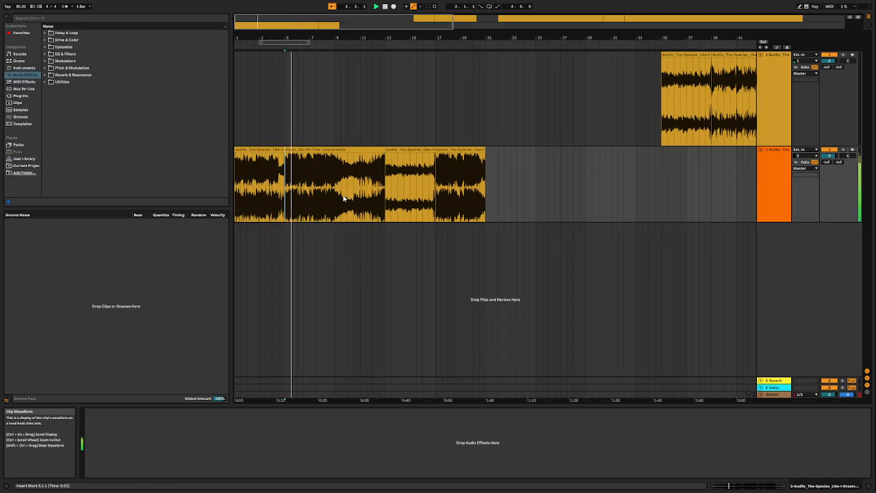
click(385, 103)
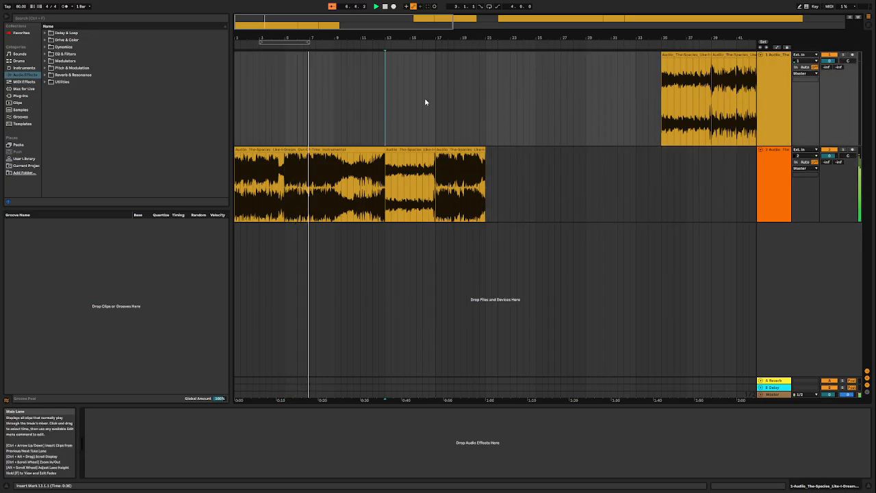
click(454, 104)
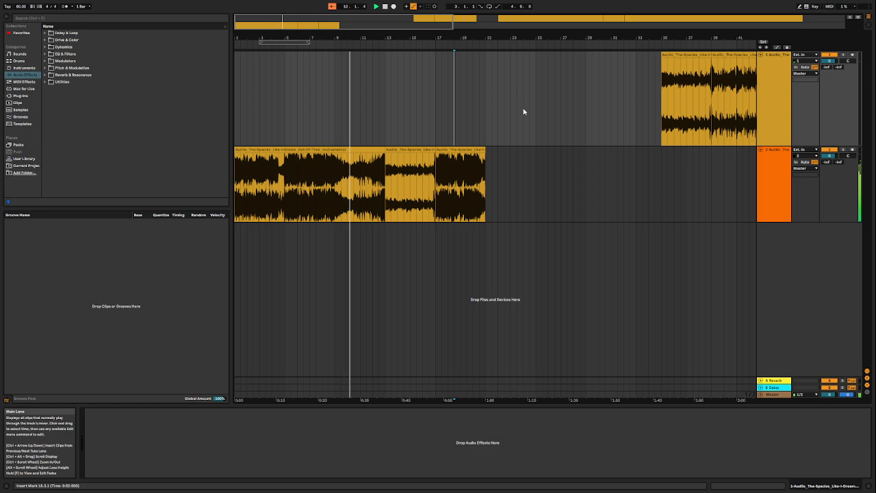
drag(421, 39, 426, 71)
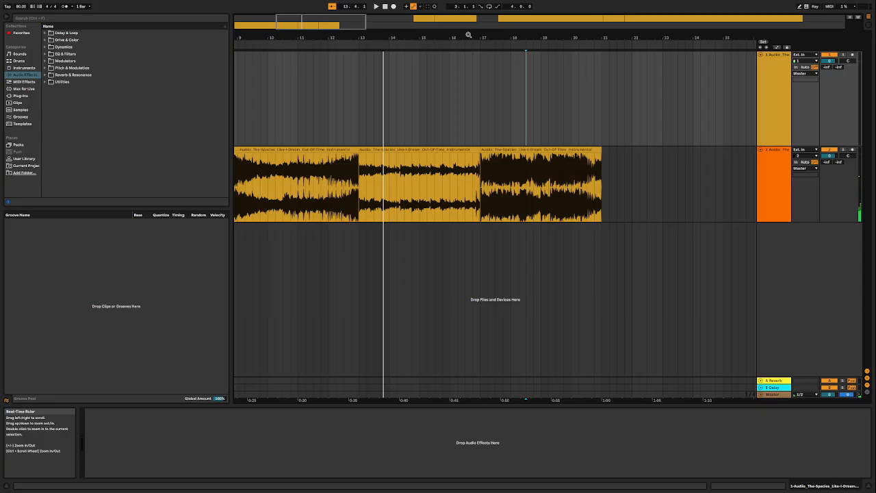
drag(468, 34, 467, 16)
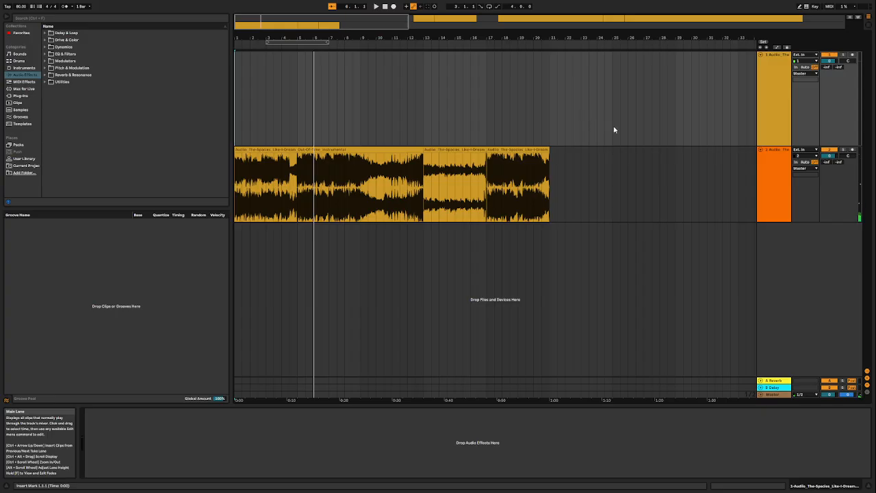
Move all three clips on the second track together so they start at bar 5
key(minus)
click(375, 185)
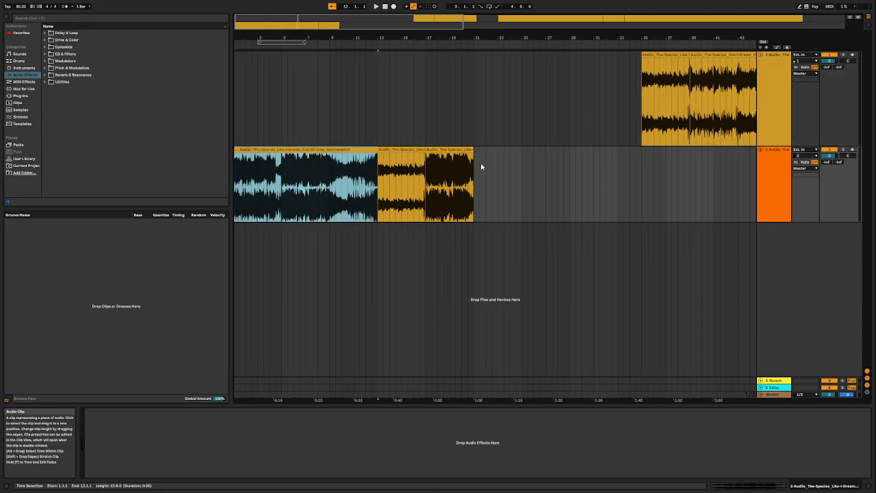
drag(263, 39, 263, 52)
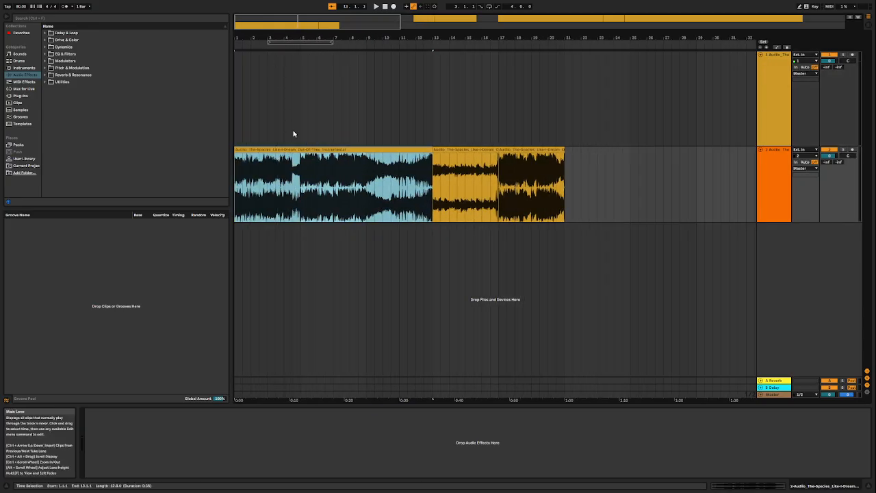
mouse_move(278, 150)
mouse_down()
mouse_move(385, 160)
mouse_move(341, 161)
mouse_move(356, 161)
mouse_up()
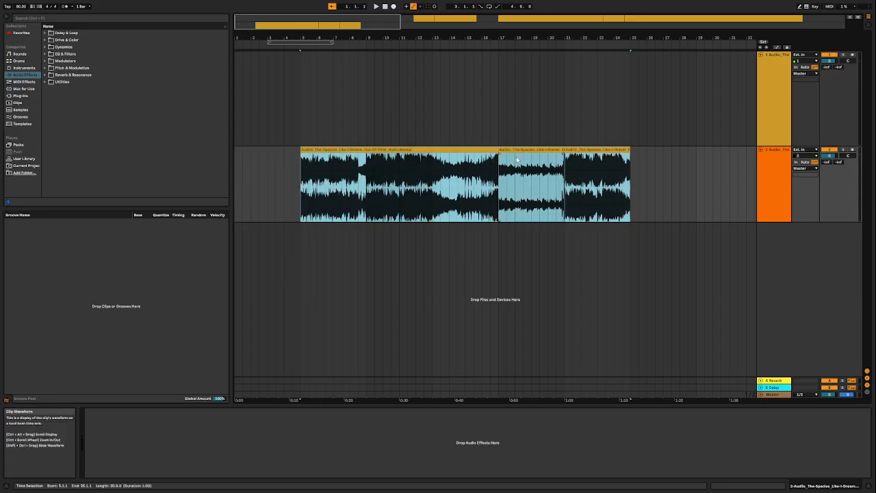
Copy the second track's quiet clip at bar 17 into the gap at bar 1
click(587, 137)
shift+click(532, 149)
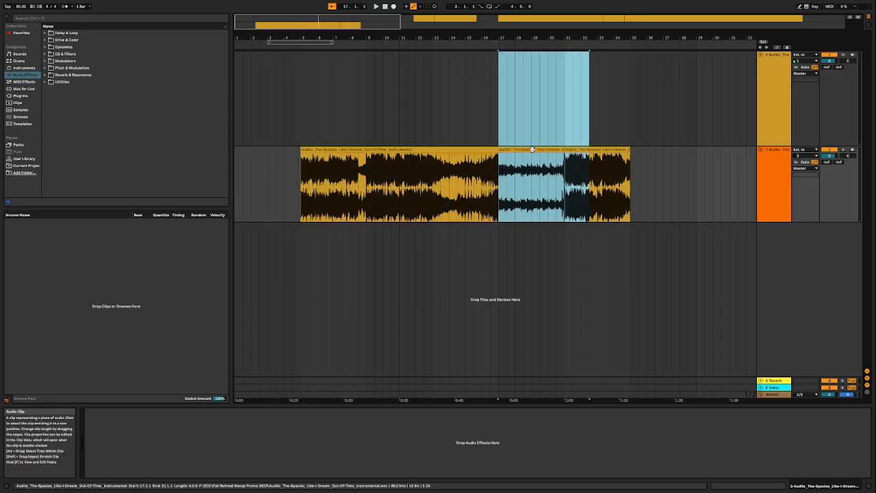
click(537, 147)
drag(532, 149, 251, 147)
Play the second track from bar 1 across the join at bar 5
click(377, 7)
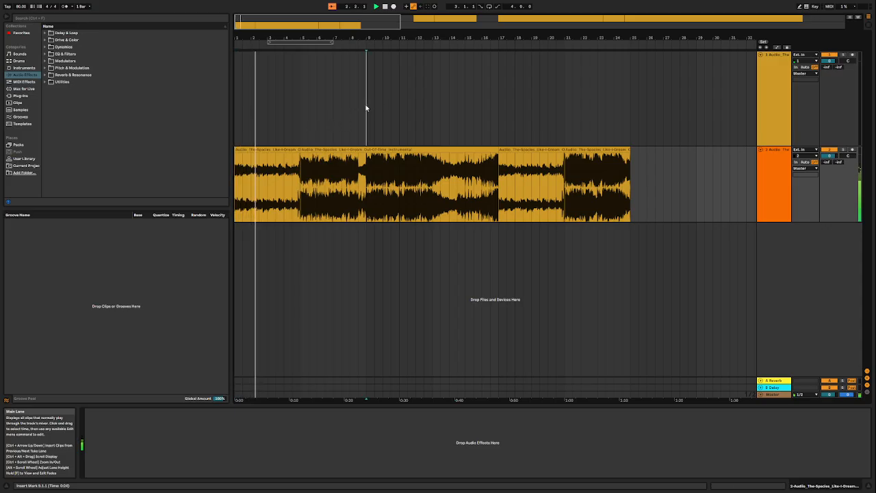
click(365, 107)
click(439, 106)
click(501, 91)
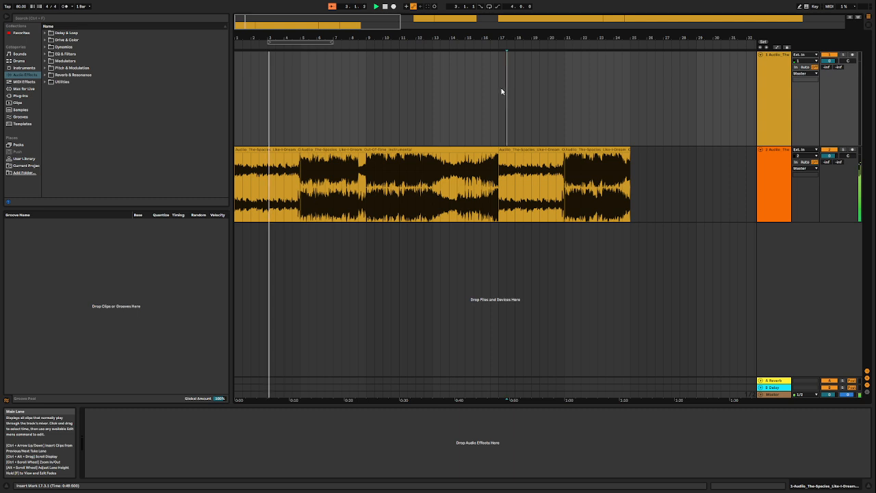
click(347, 112)
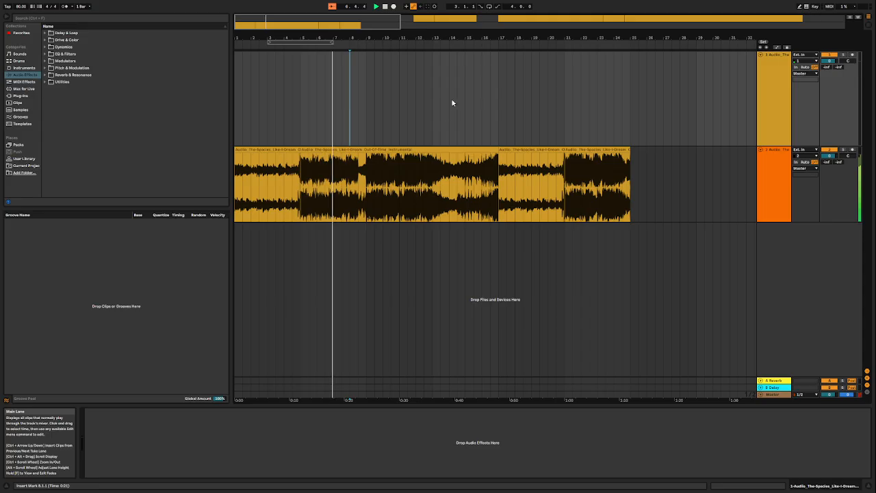
Continue listening to the second track through bar 9 and across the join at bar 17
drag(281, 37, 284, 85)
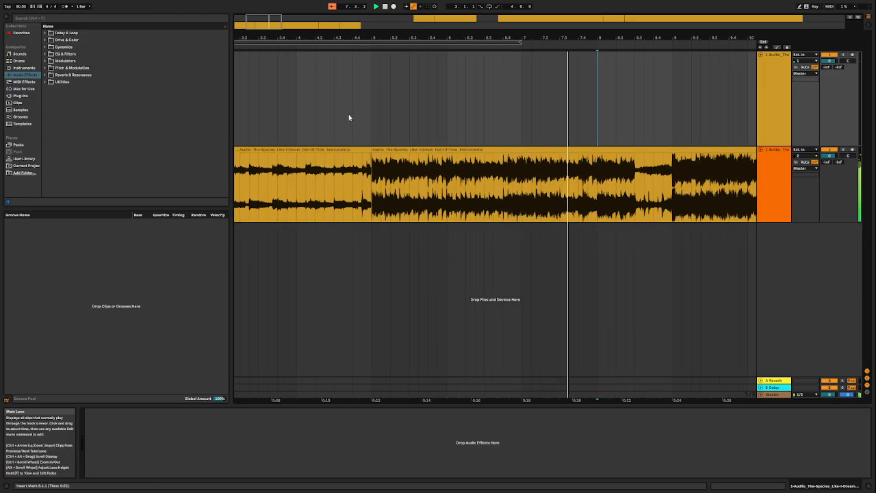
drag(543, 39, 264, 39)
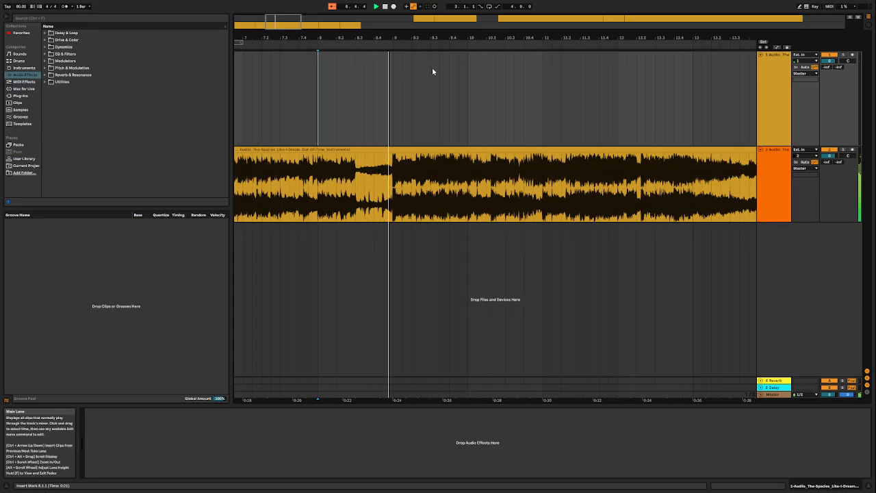
drag(458, 37, 469, 4)
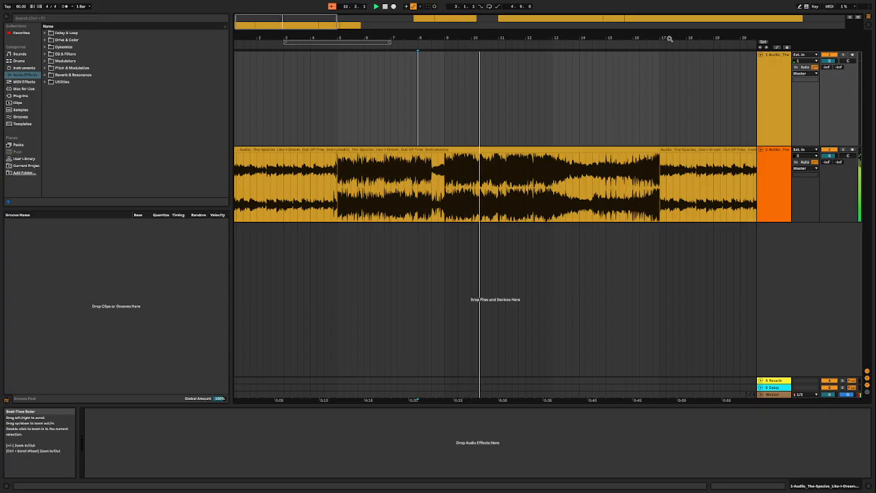
drag(670, 39, 533, 37)
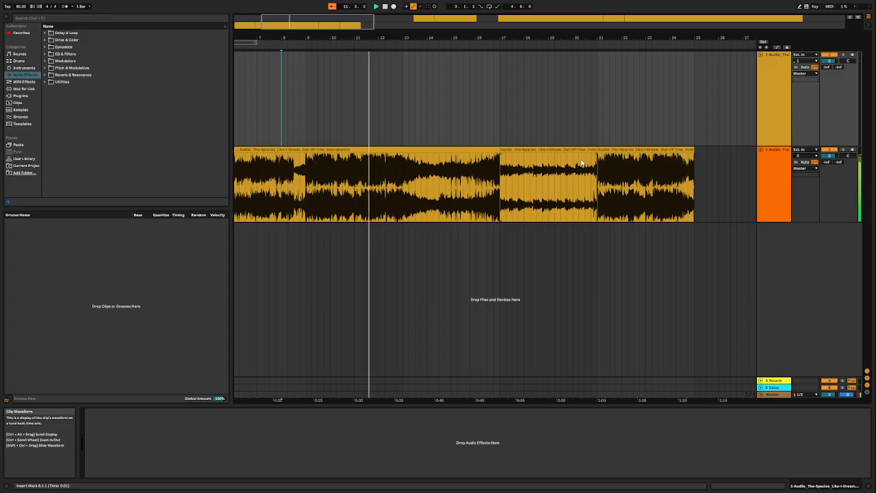
click(406, 180)
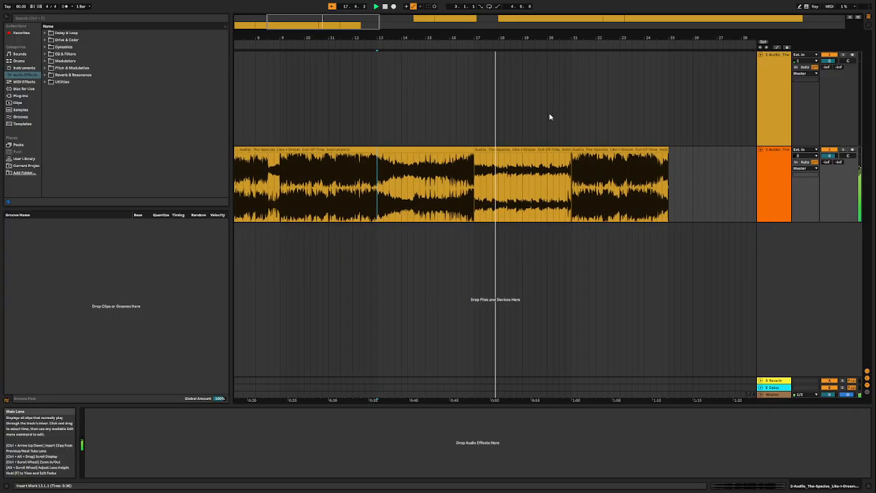
click(597, 113)
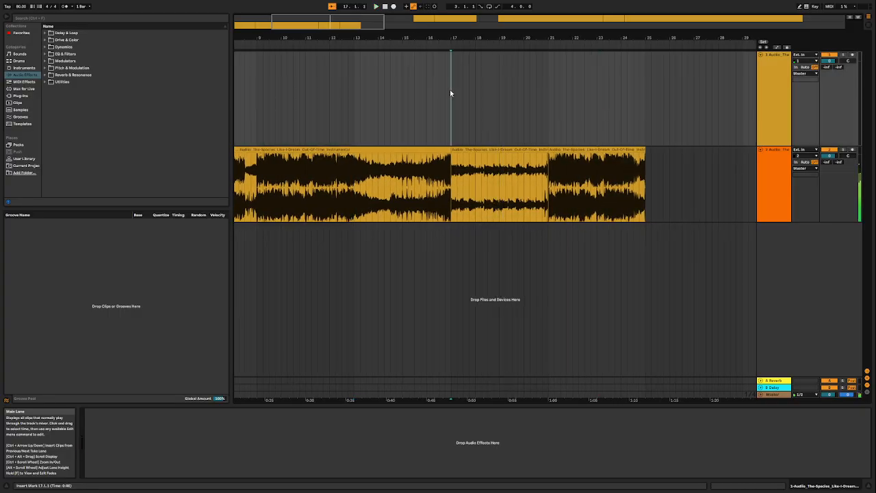
Trim the end of the second track's clip that starts at bar 5 back to bar 13
click(451, 94)
drag(429, 39, 598, 40)
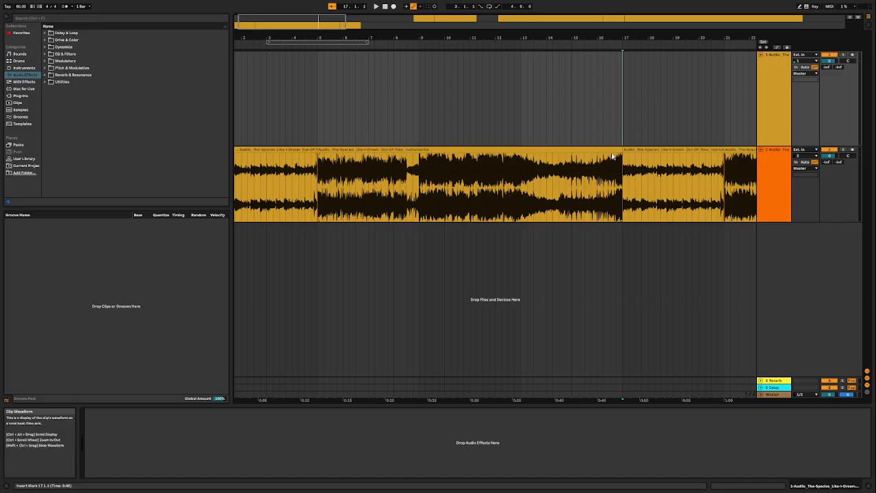
drag(622, 150, 534, 149)
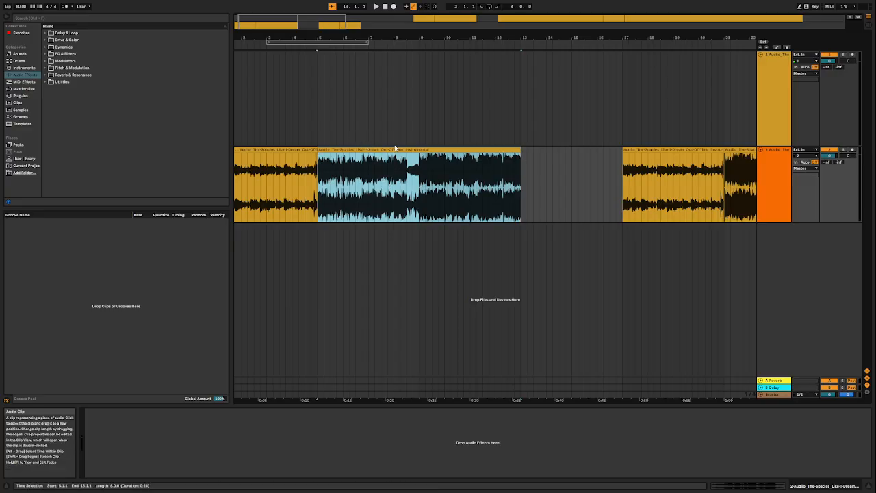
Audition the first track's original sections from bar 40 and from bar 36
drag(655, 38, 366, 38)
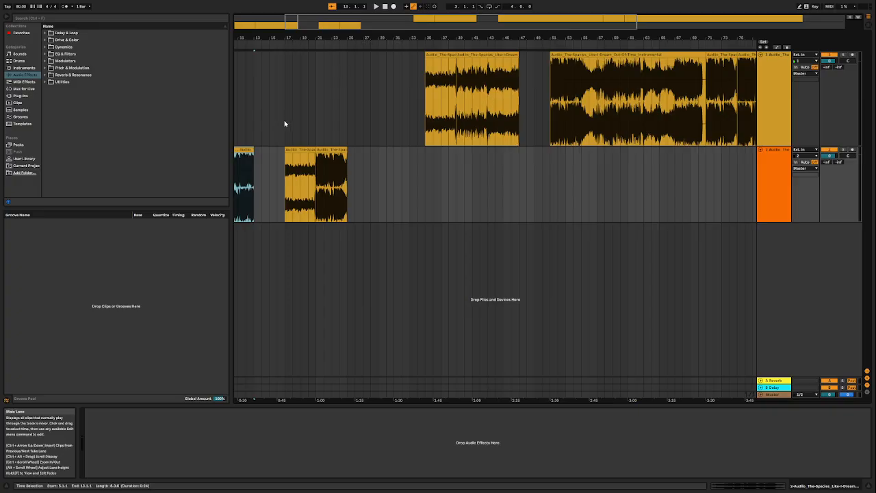
drag(304, 41, 315, 26)
click(446, 97)
key(space)
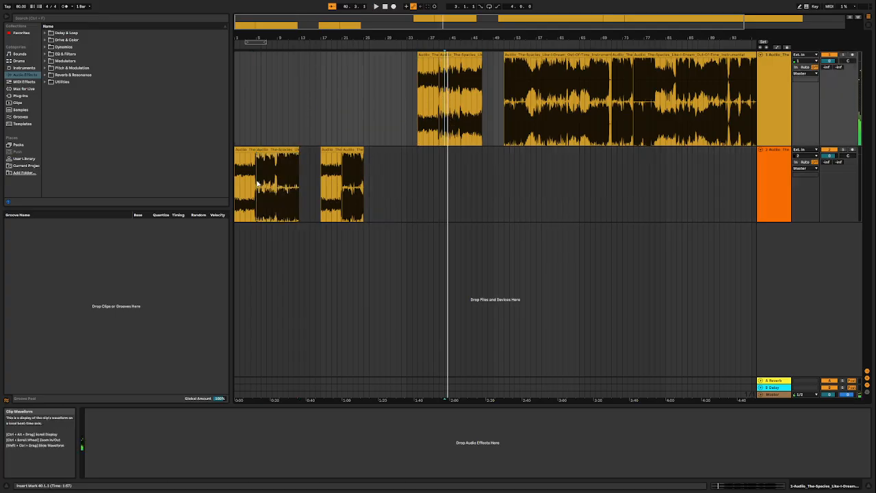
key(space)
click(257, 183)
click(424, 102)
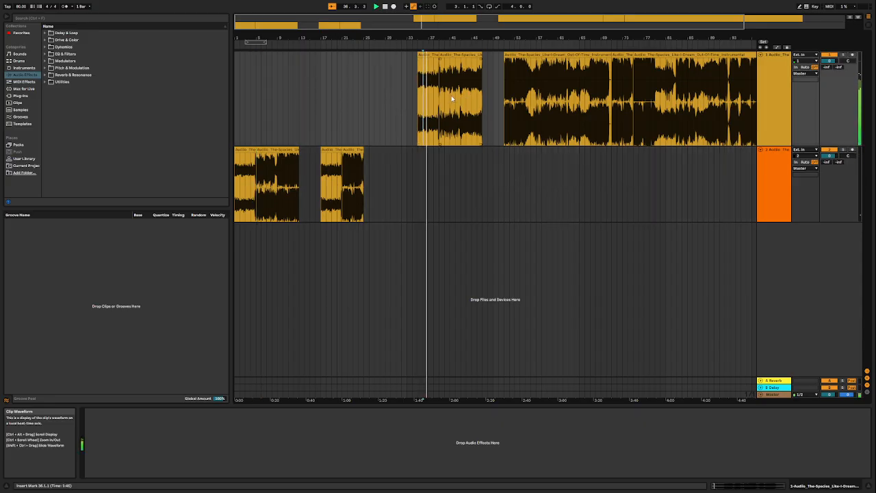
Compare the second track just before its join at bar 5 with the first track's section from bar 39
drag(249, 38, 249, 56)
drag(258, 182, 267, 181)
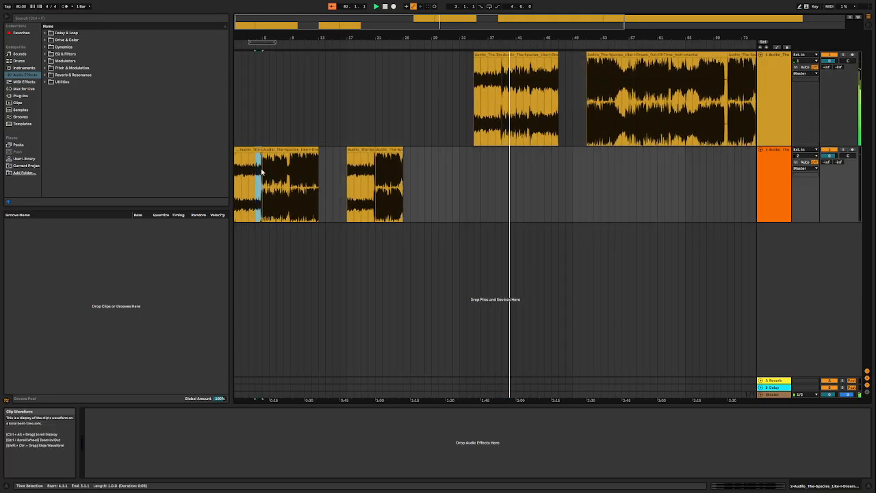
click(258, 176)
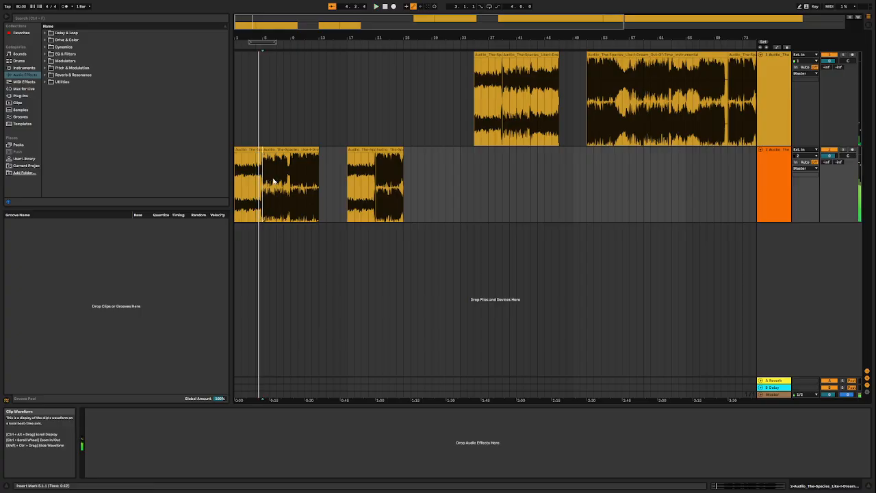
click(505, 91)
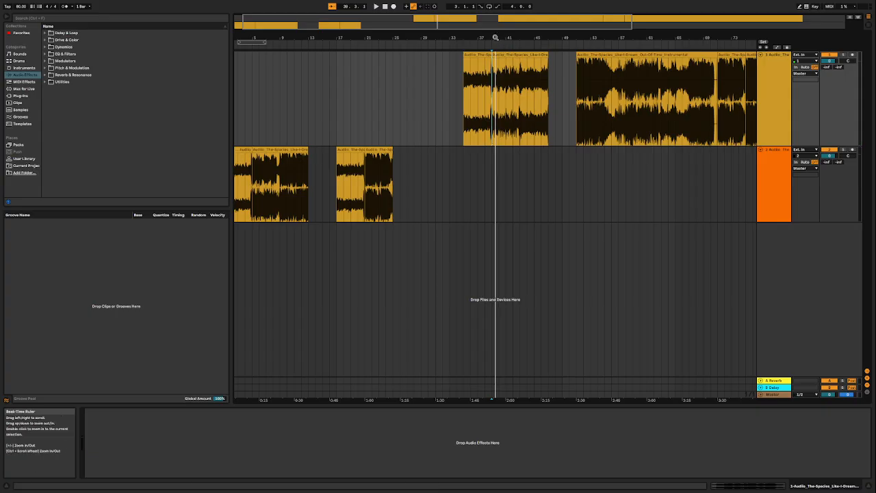
Split the first track's clip that starts at bar 39 at bar 43
scroll(515, 60, up, 4)
click(516, 58)
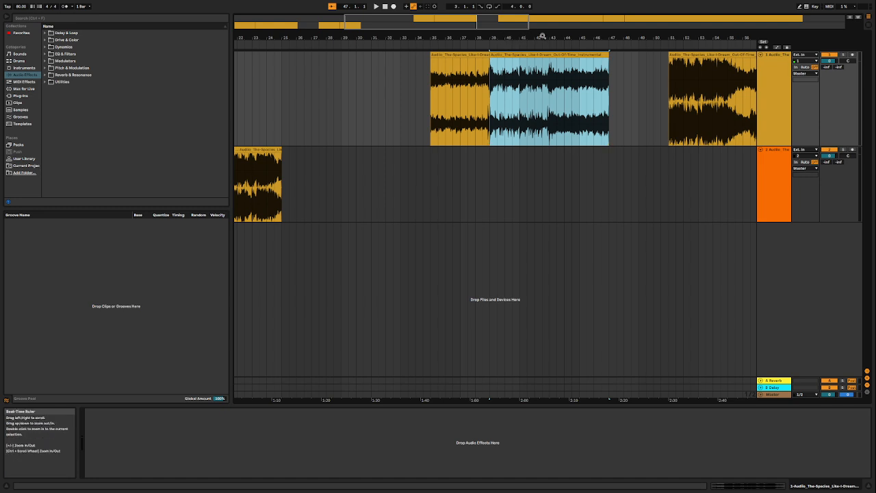
click(550, 77)
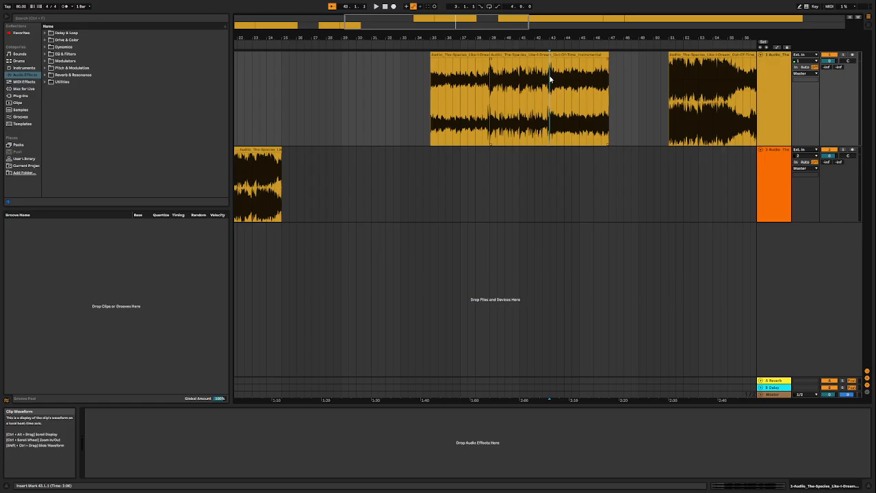
drag(537, 37, 493, 21)
Move the first track's clip spanning bars 39 to 43 onto the second track at bar 5
drag(273, 150, 303, 150)
click(512, 55)
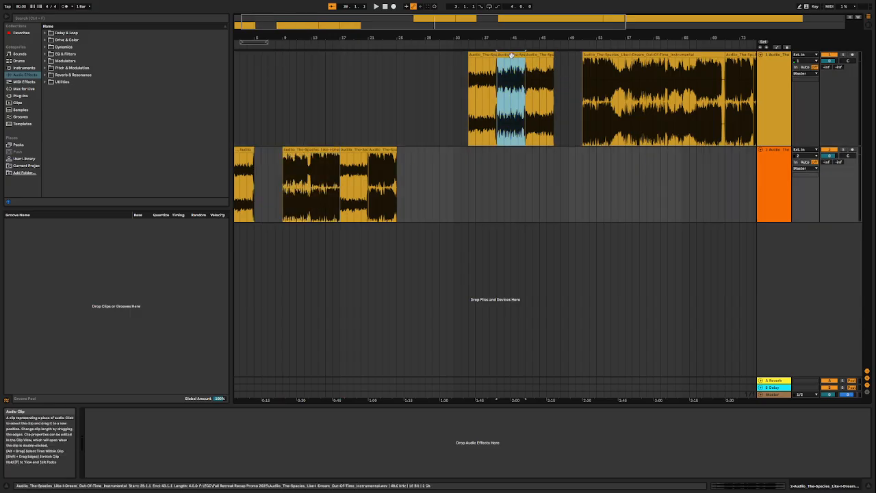
drag(512, 55, 267, 186)
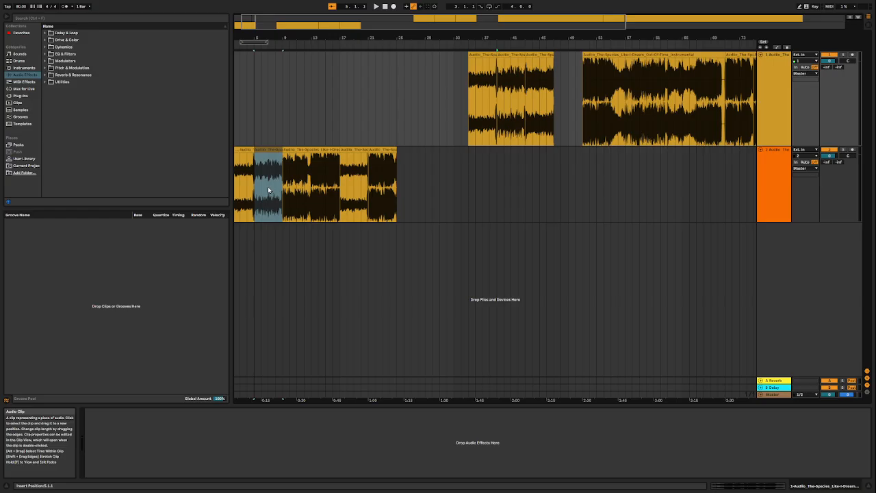
Audition the second track from 4.3 and from 1.3 to check the join at bar 5
drag(277, 40, 280, 186)
click(299, 177)
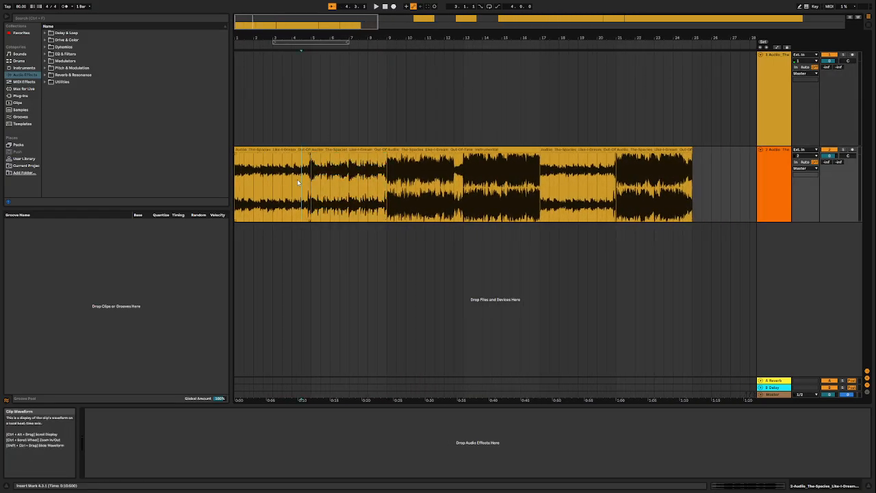
key(space)
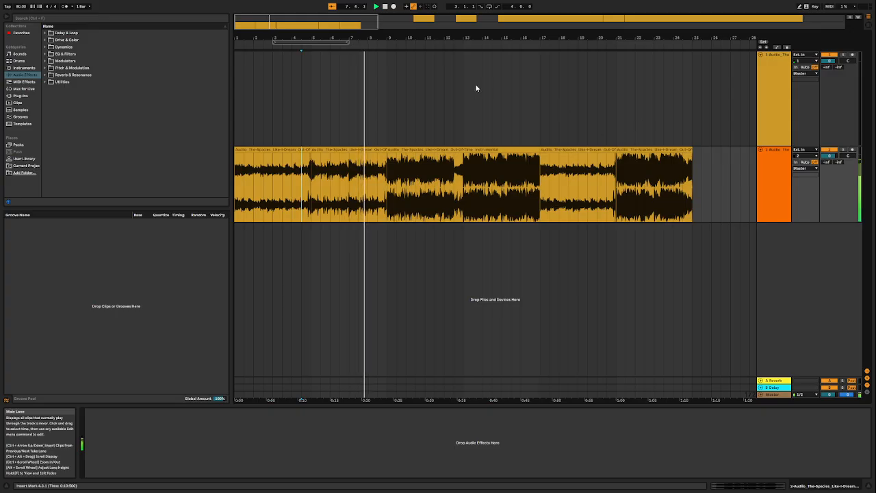
click(455, 95)
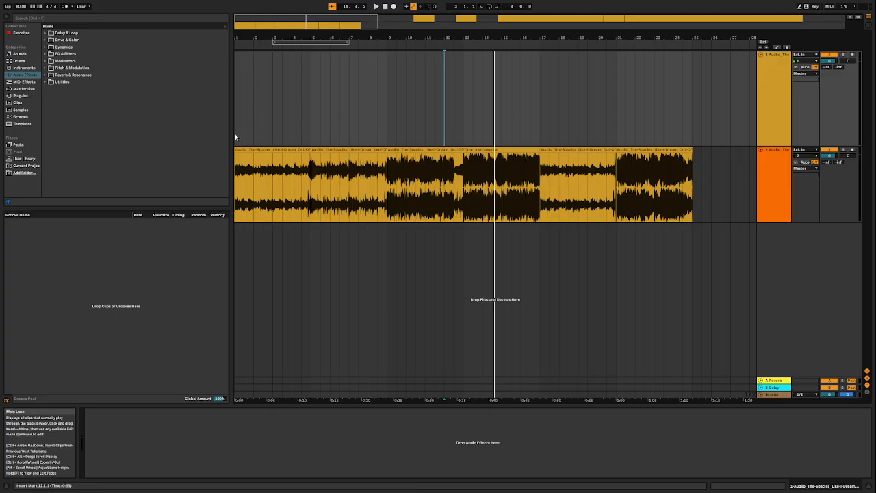
drag(247, 188, 258, 192)
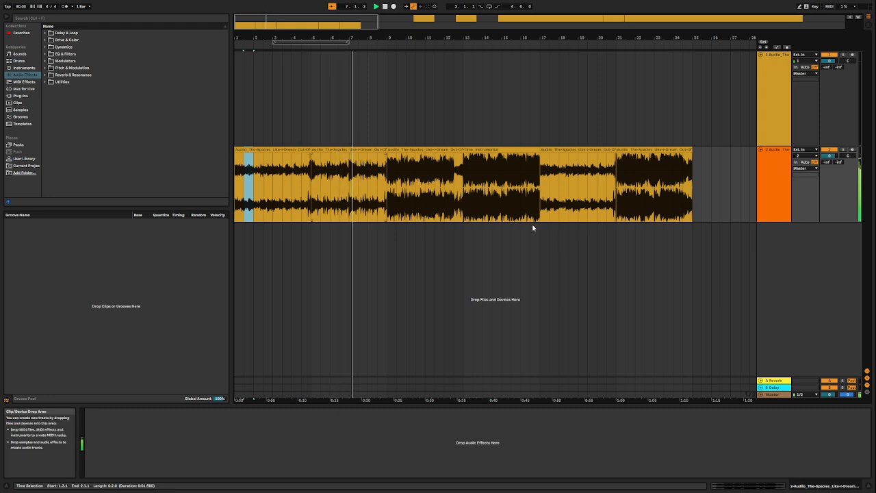
Audition the rest of the second track, including from 9.3 and from 18.3 through the end of its last clip
click(319, 193)
key(space)
key(space)
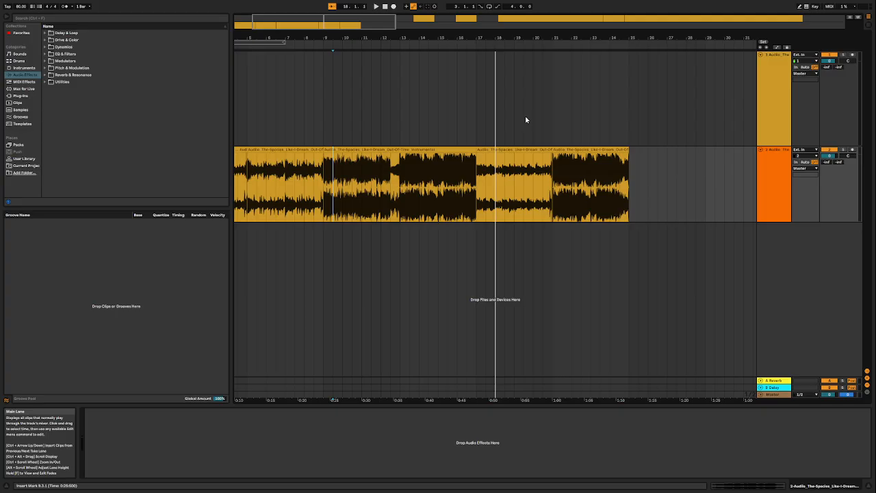
key(space)
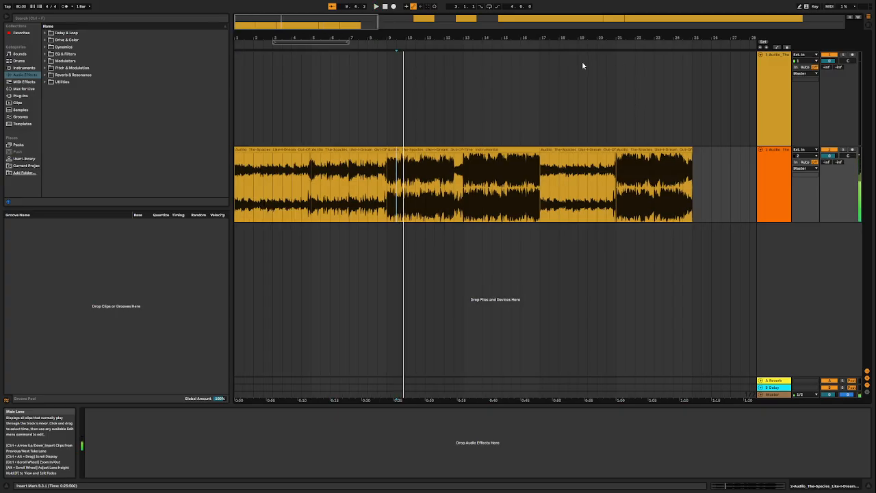
click(579, 69)
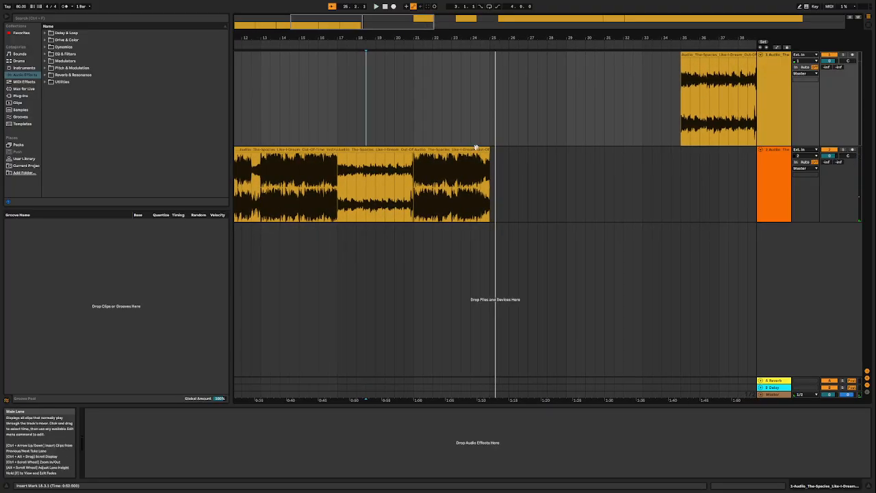
Audition the first track's late section from bar 79 and from 81.3
drag(580, 23, 252, 41)
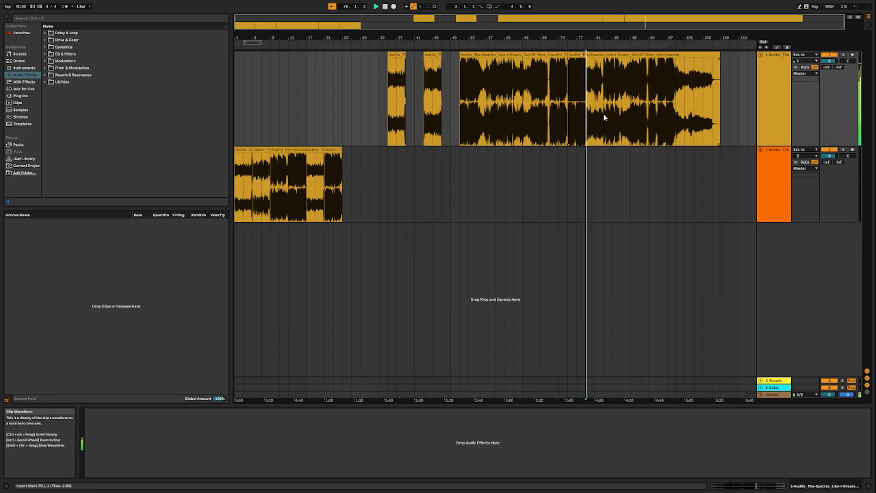
drag(616, 38, 577, 36)
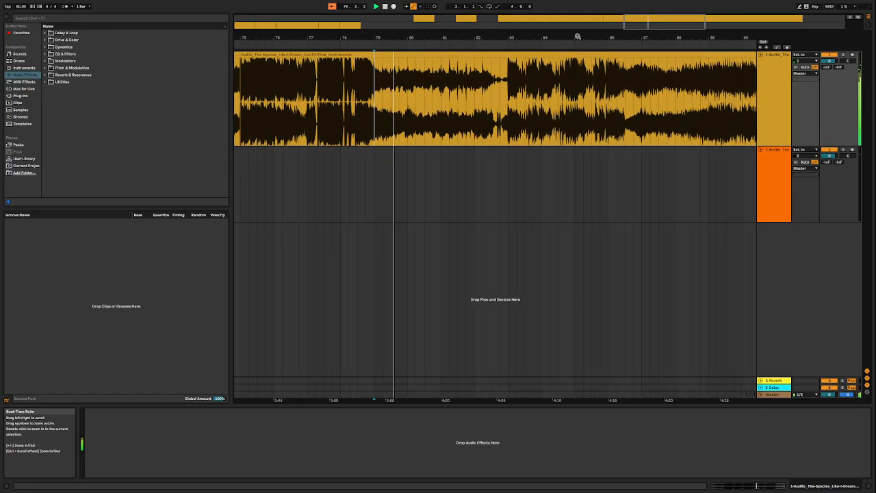
click(459, 93)
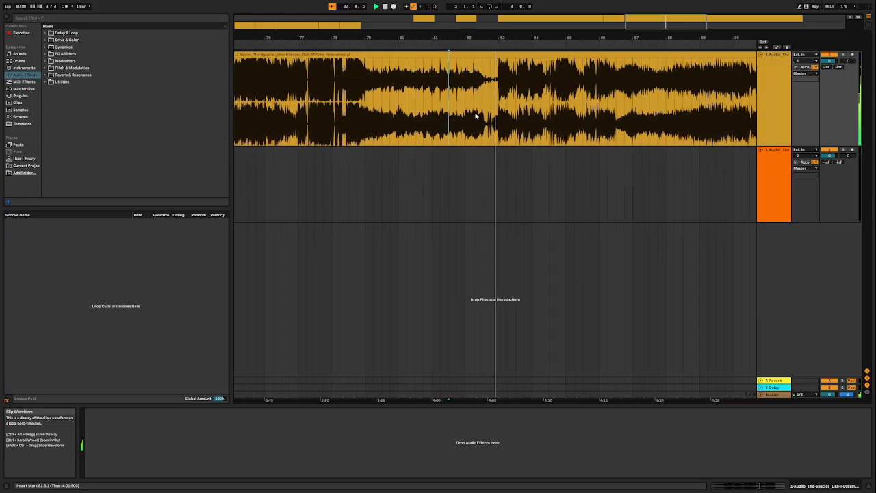
drag(558, 39, 310, 32)
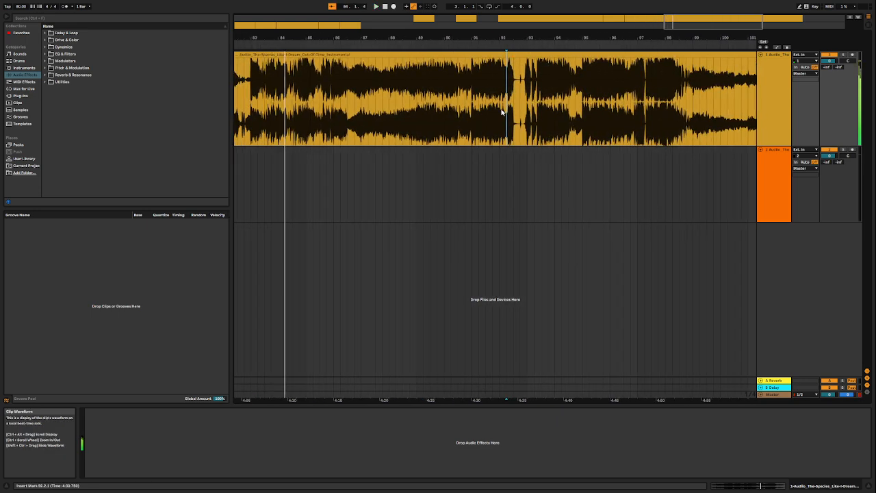
Audition the first track's closing section from 90.4, bar 91 and 96.4 to find material for an ending
key(space)
key(space)
click(440, 91)
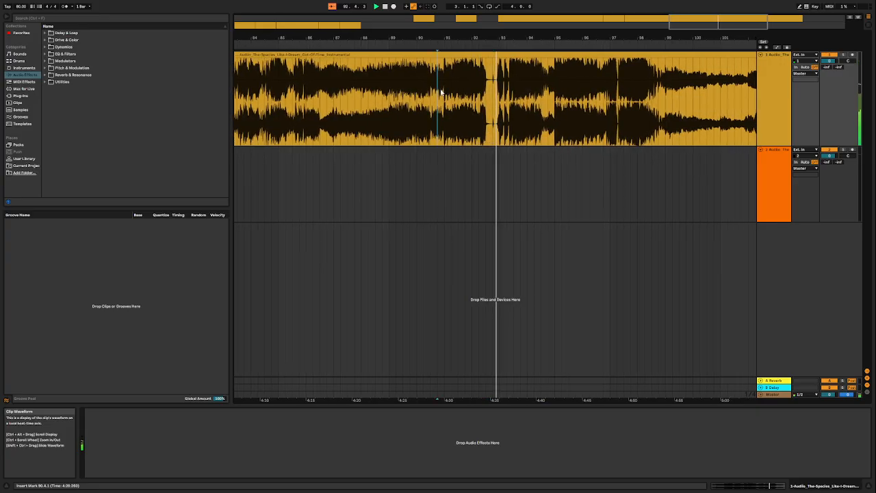
key(space)
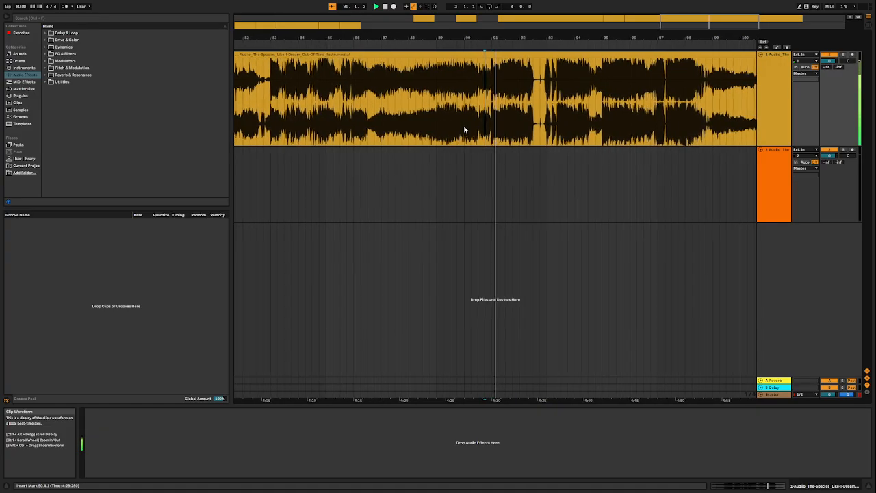
click(471, 96)
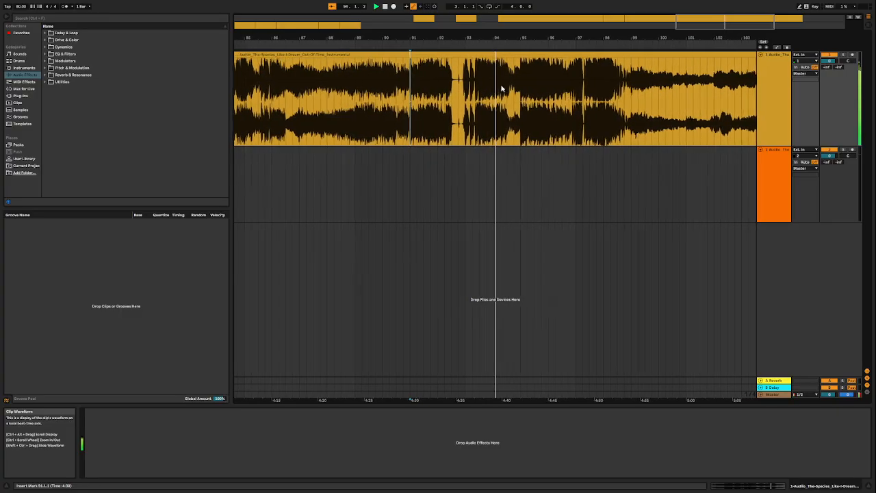
click(553, 96)
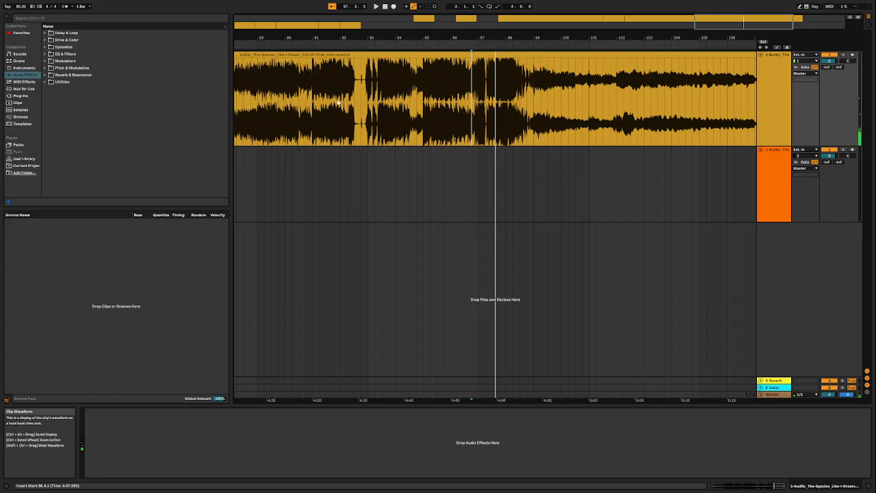
Split the first track's clip at bars 89 and 93 and copy that section to bar 25 on the second track
drag(343, 38, 547, 40)
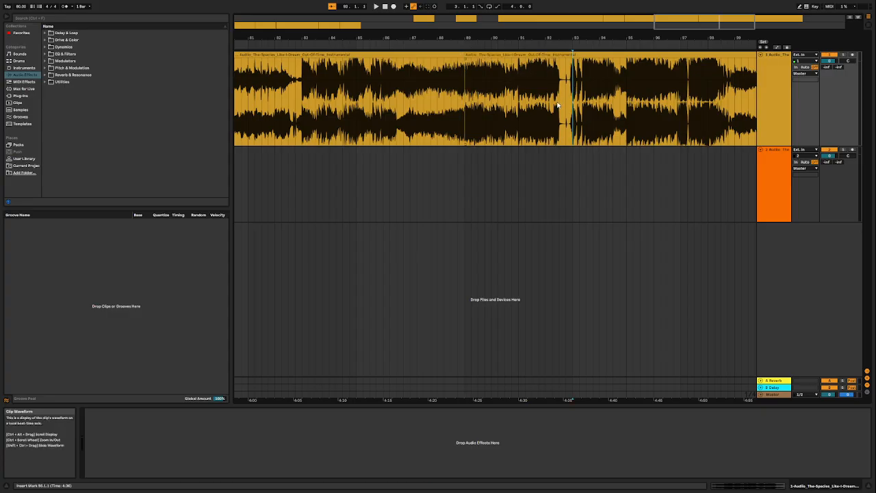
drag(495, 35, 495, 20)
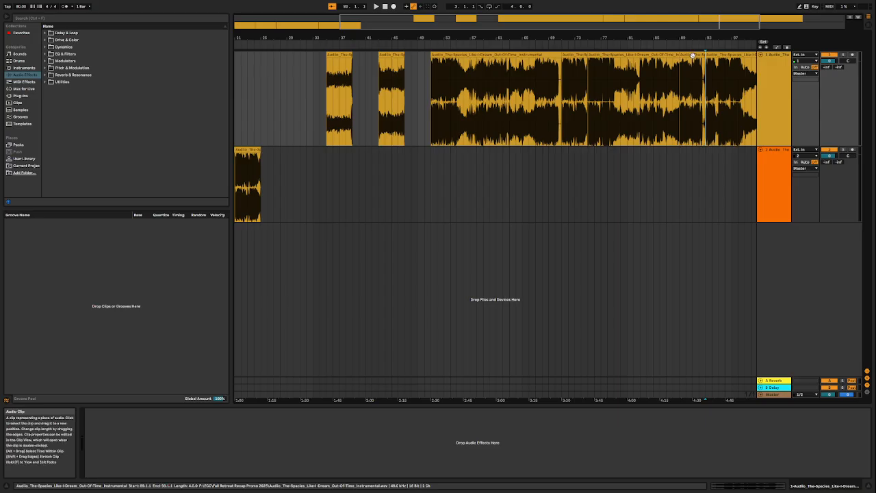
drag(693, 56, 277, 199)
Audition the second track's join at bar 25, starting from 24.2
mouse_move(245, 38)
mouse_down()
mouse_move(250, 75)
mouse_move(432, 103)
mouse_up()
click(501, 184)
drag(495, 36, 495, 43)
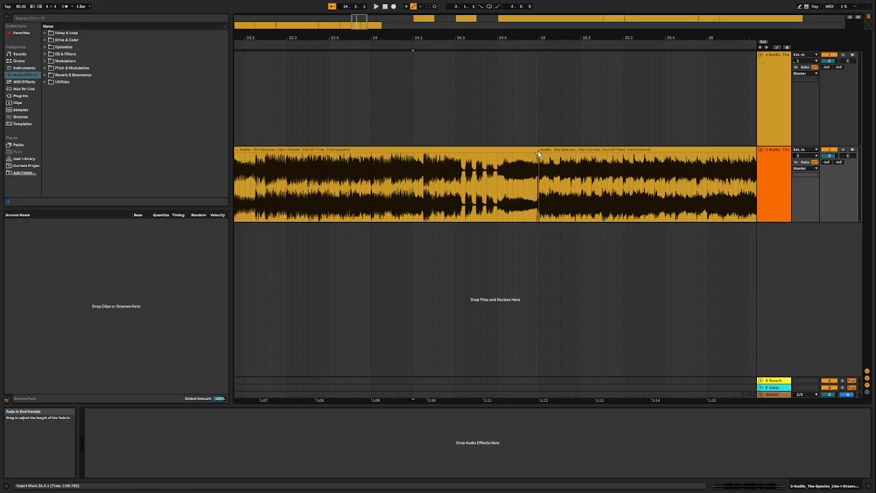
key(space)
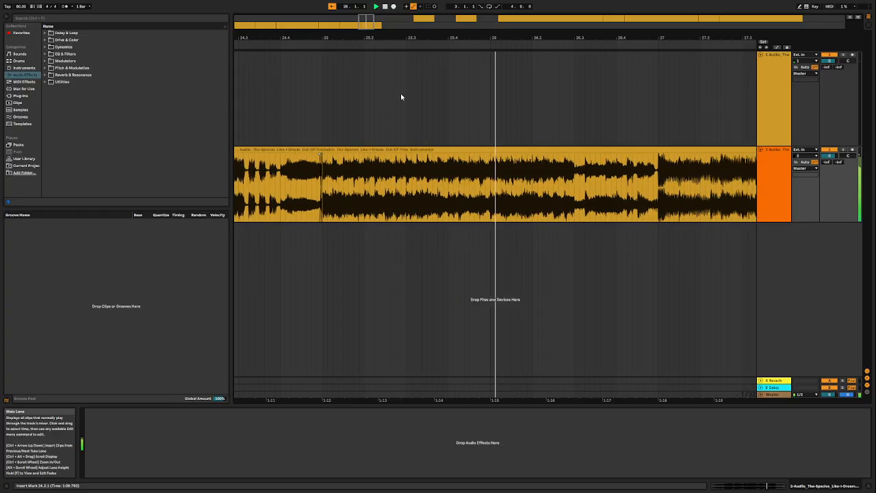
Shorten the second track's last clip to its final two bars, starting at bar 25, and play across the join
drag(396, 37, 418, 19)
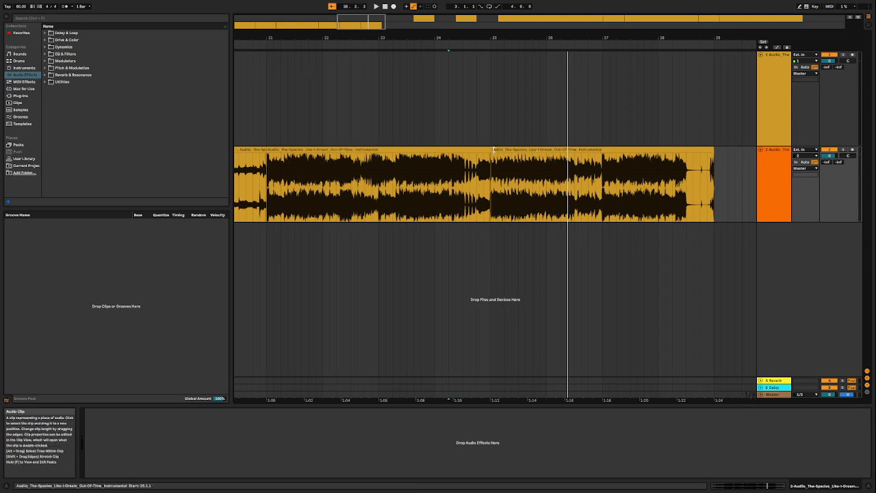
drag(493, 149, 513, 150)
click(448, 182)
key(space)
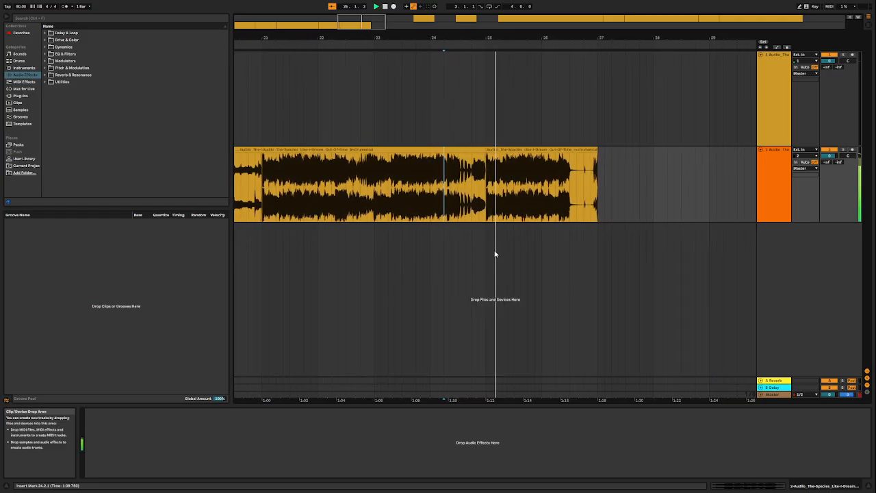
Inspect the crossfade at bar 25 on the second track up close and play from just before it to the end
drag(479, 38, 480, 95)
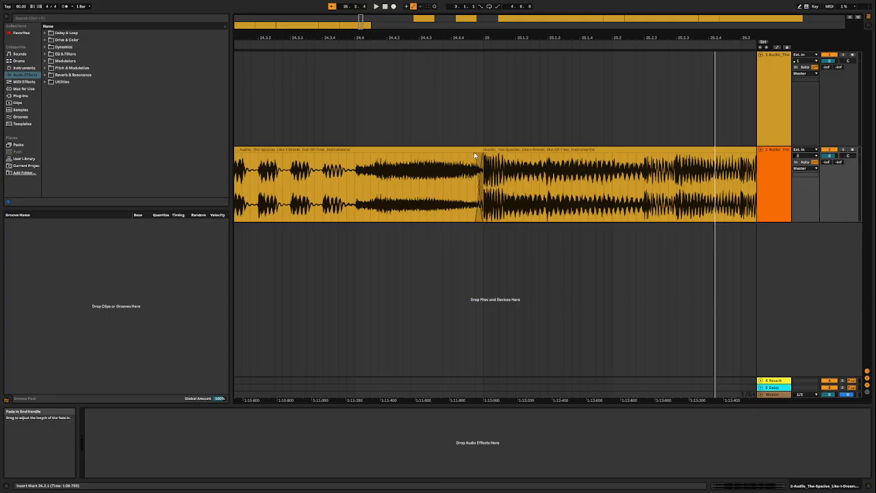
click(426, 185)
key(space)
scroll(581, 54, down, 3)
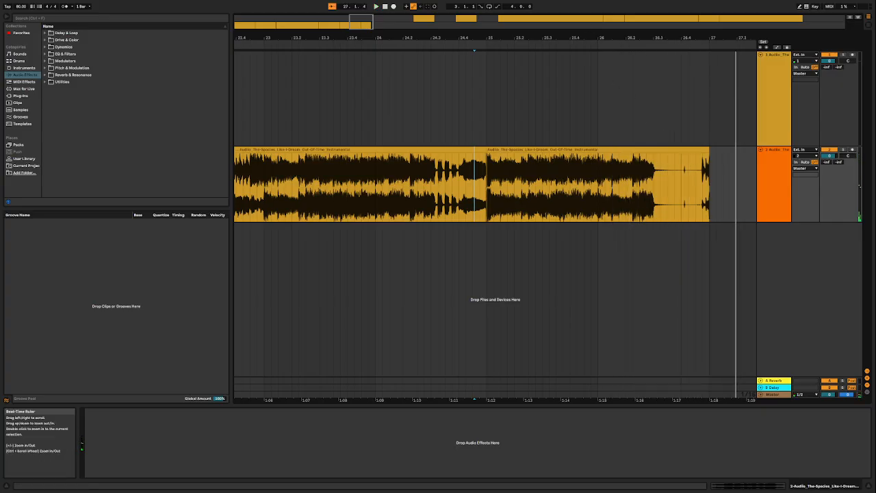
Audition the second track's closing sections from bar 17 and from bar 21
scroll(590, 37, down, 4)
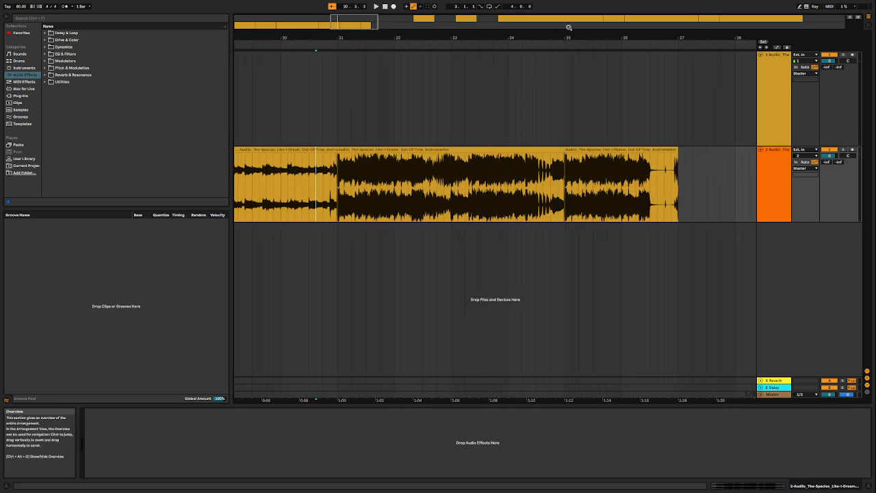
scroll(568, 37, down, 10)
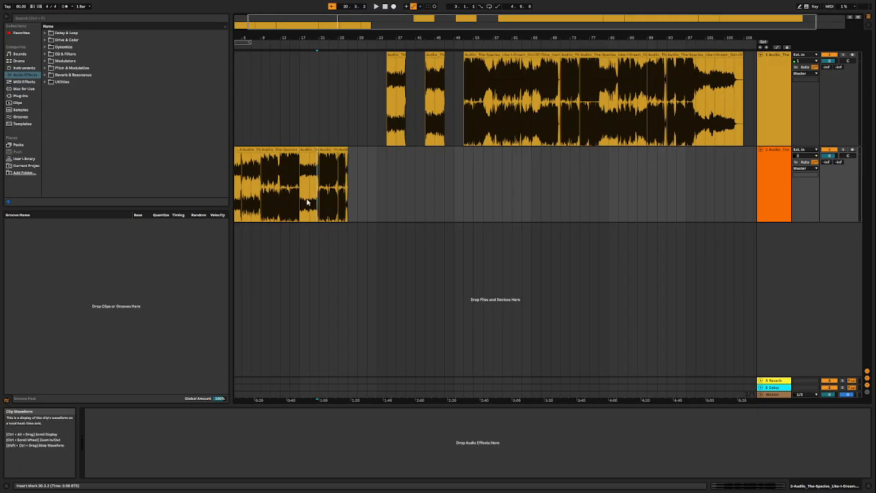
key(space)
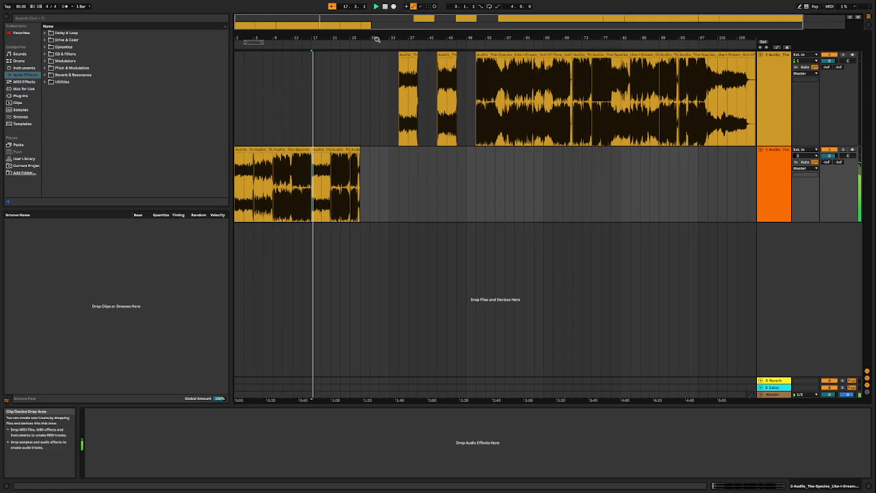
scroll(348, 37, up, 6)
drag(347, 36, 363, 42)
click(380, 185)
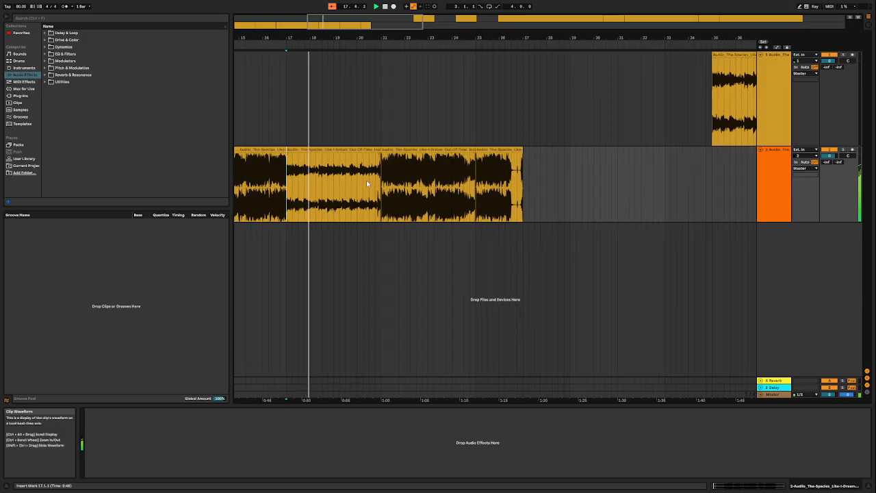
key(space)
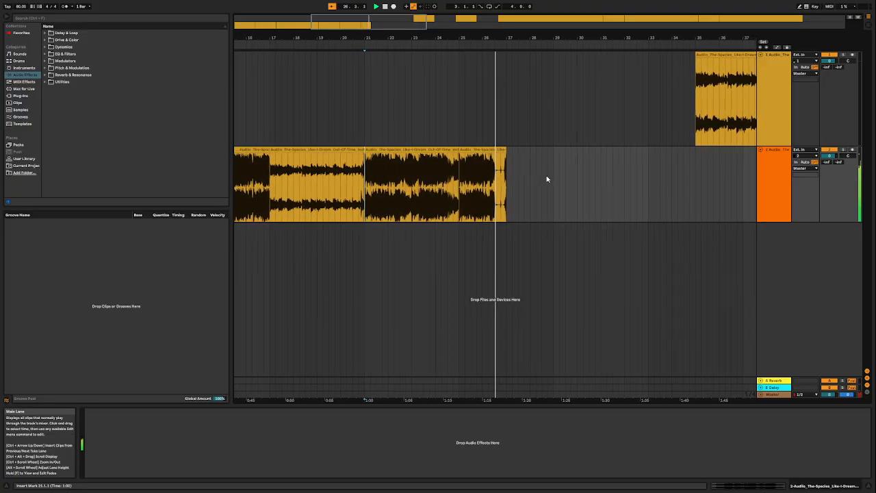
Trim the end of the second track's last clip back to about 26.3.3 and play the ending
drag(507, 39, 569, 121)
mouse_move(500, 171)
mouse_down()
mouse_move(486, 171)
mouse_move(498, 149)
mouse_move(426, 148)
mouse_up()
click(512, 154)
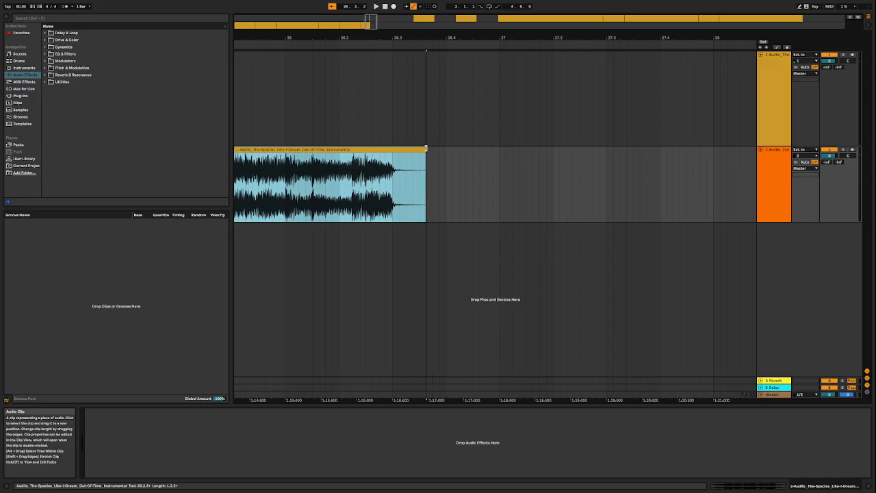
drag(420, 38, 509, 52)
click(404, 178)
key(space)
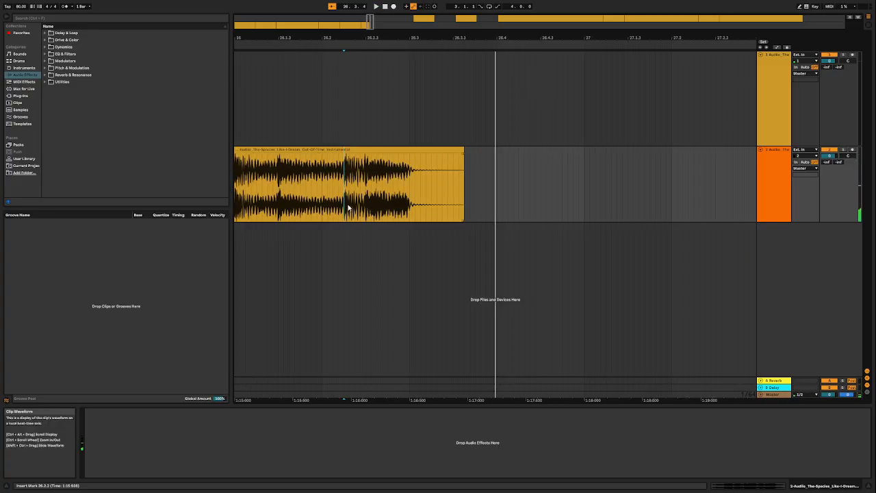
Show the automation envelopes on the arrangement's tracks
key(Tab)
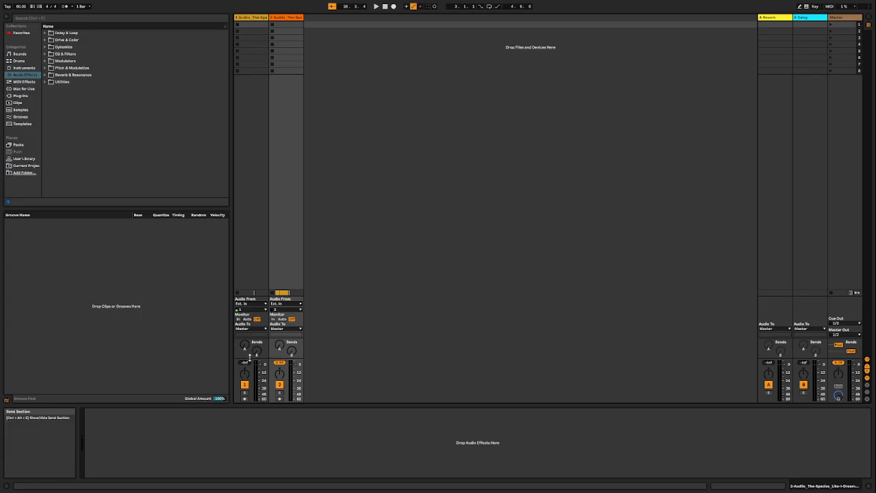
key(Tab)
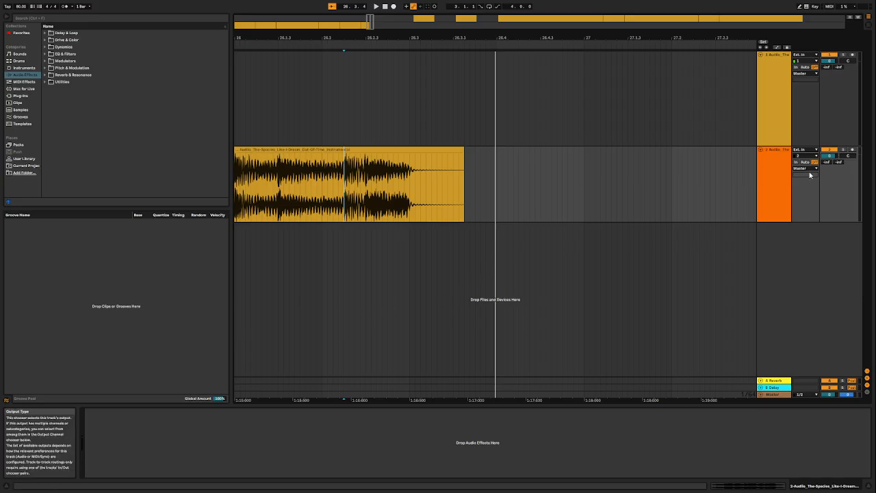
key(a)
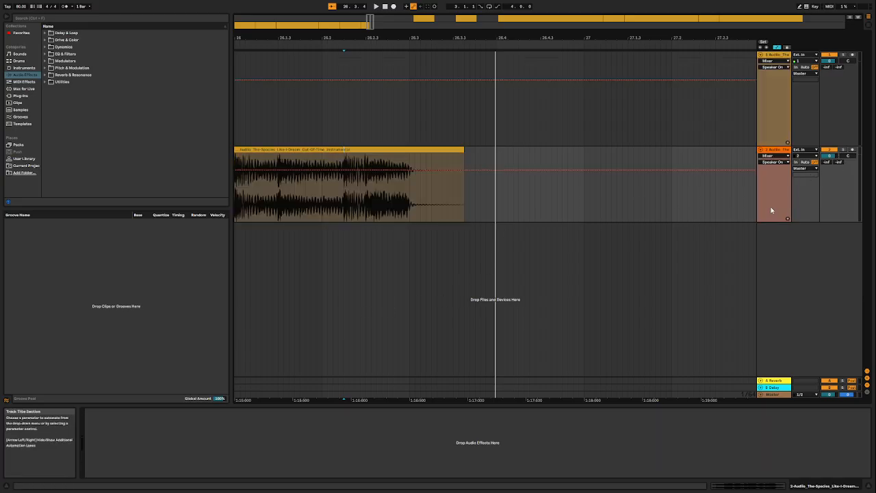
Show the A-Reverb send envelope on the second track and play the ending from about 26.1.4
click(780, 162)
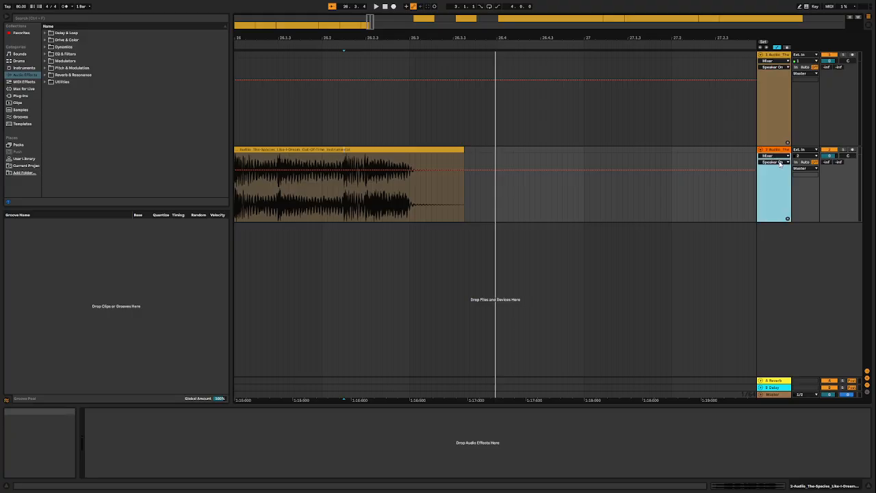
click(764, 189)
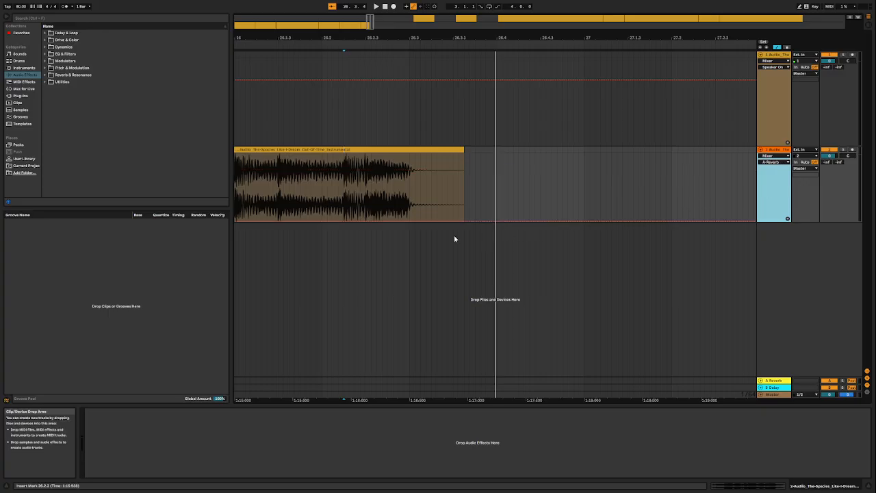
click(308, 208)
key(space)
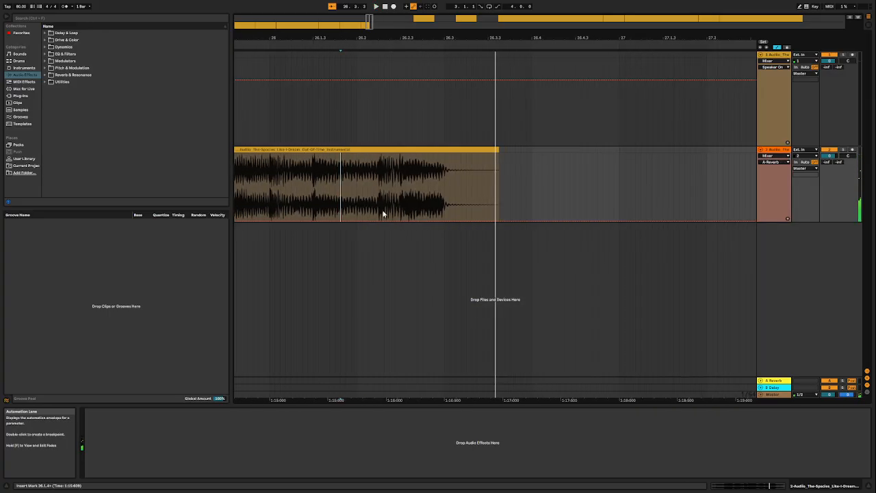
Raise the second track's reverb send to near maximum from about 26.2.3 onward and play the ending
click(401, 213)
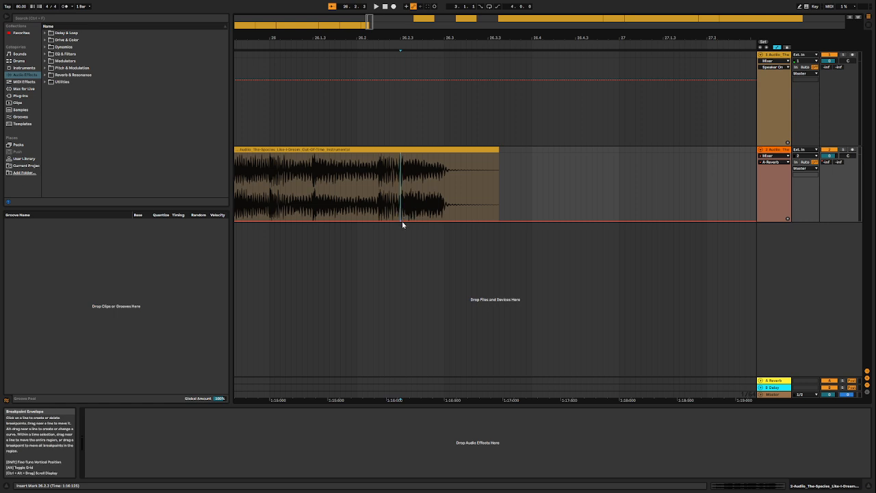
drag(406, 222, 406, 153)
click(351, 181)
key(space)
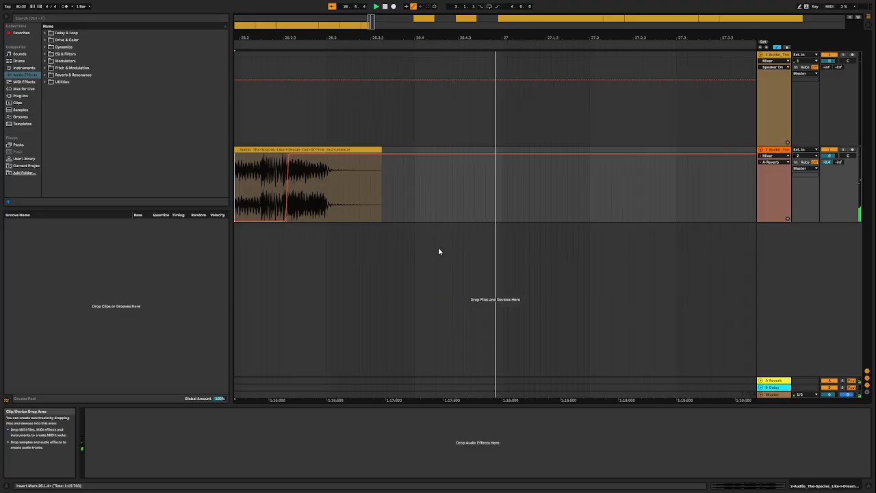
key(space)
Audition the ending from bar 26, lower the raised part of the reverb send envelope, and replay from about 25.4.2
drag(463, 36, 616, 23)
click(469, 189)
key(space)
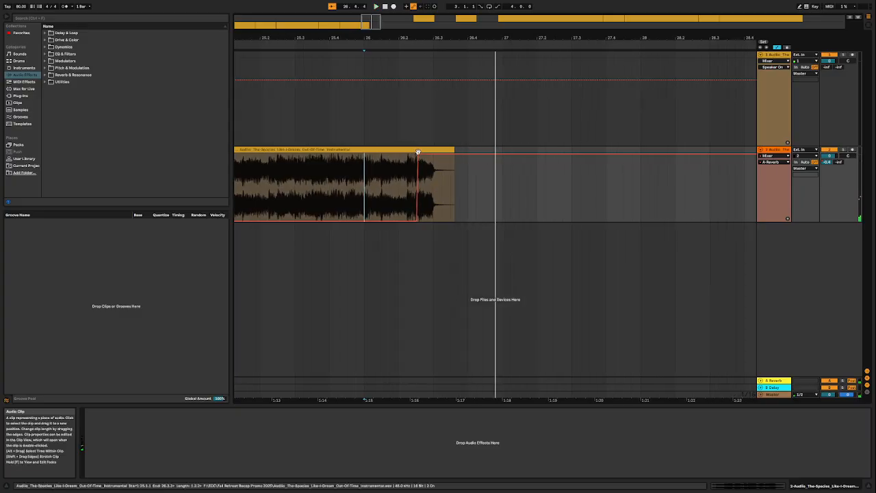
drag(420, 157, 425, 172)
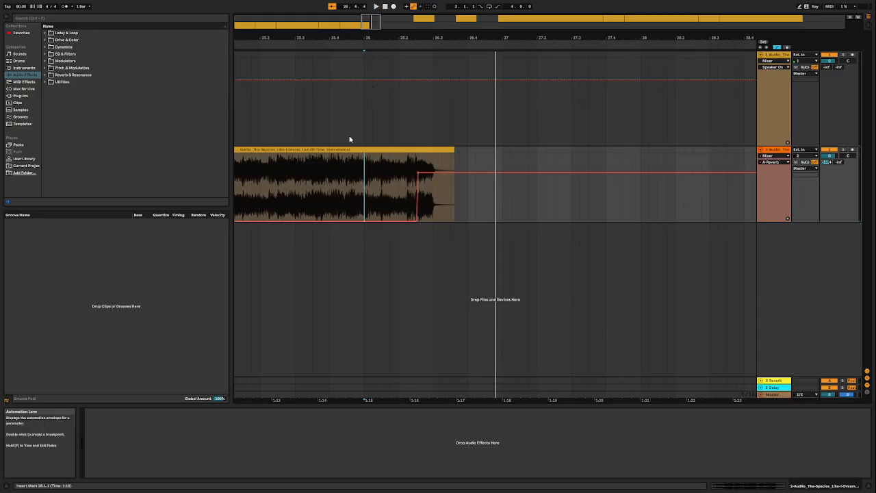
click(340, 112)
key(space)
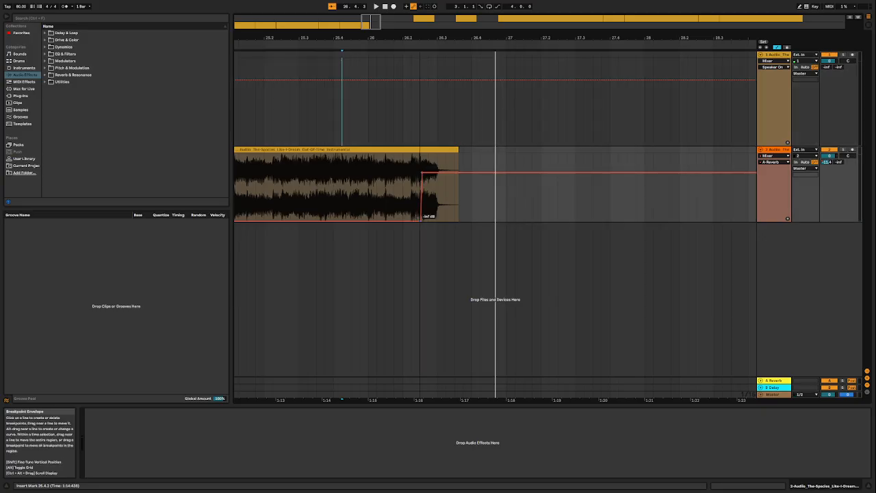
Move the reverb ramp's start back to about 26.2.3, lower its upper breakpoint to about -21.7 dB, and play the ending
drag(437, 37, 437, 130)
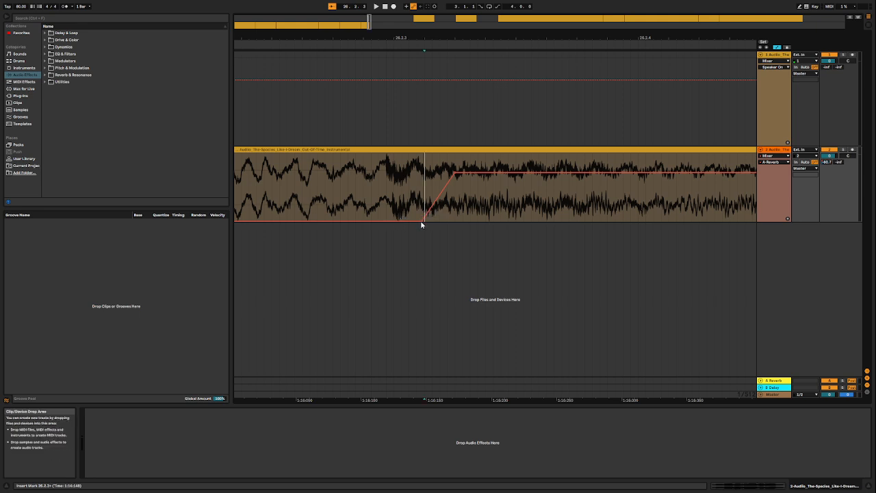
drag(420, 221, 418, 223)
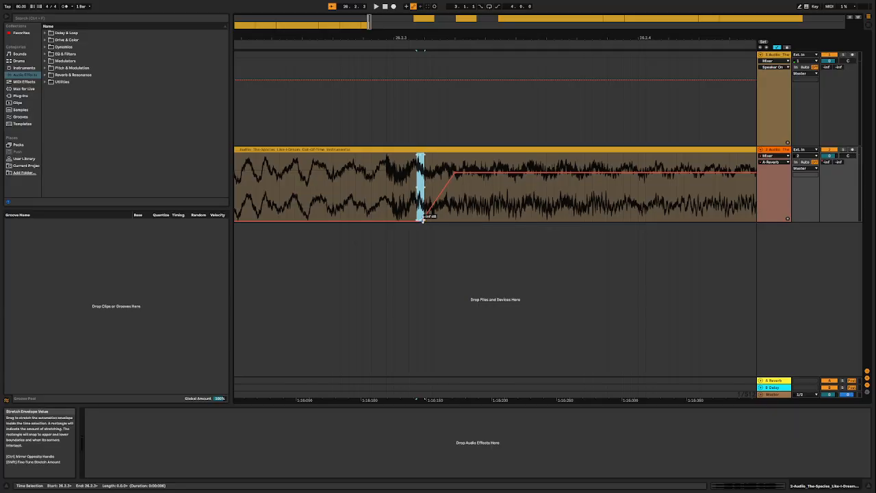
click(444, 230)
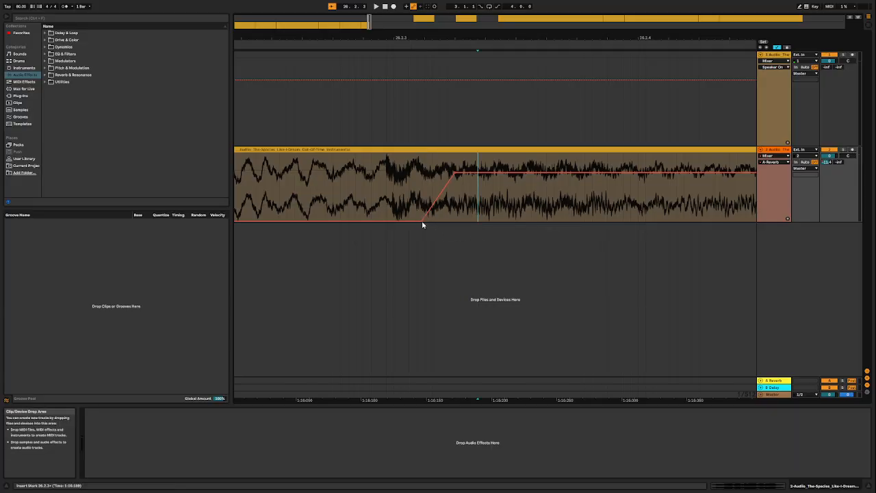
drag(409, 220, 387, 220)
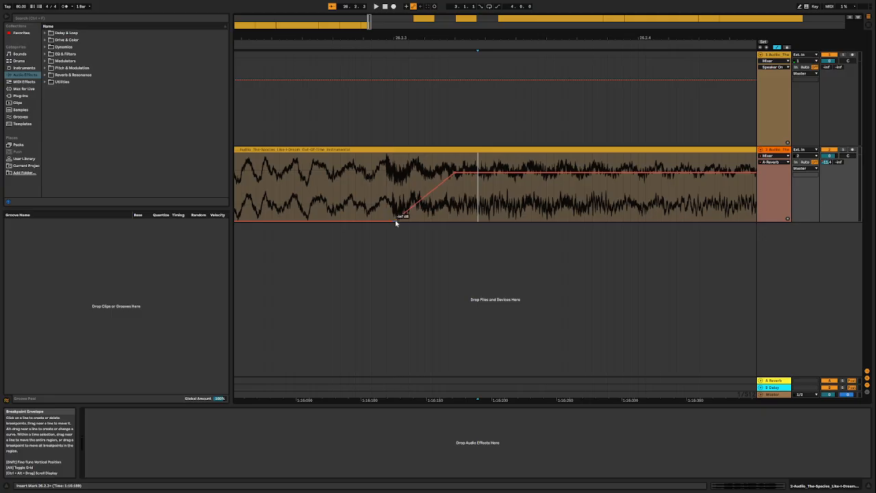
drag(419, 168, 394, 191)
drag(427, 29, 412, 195)
key(space)
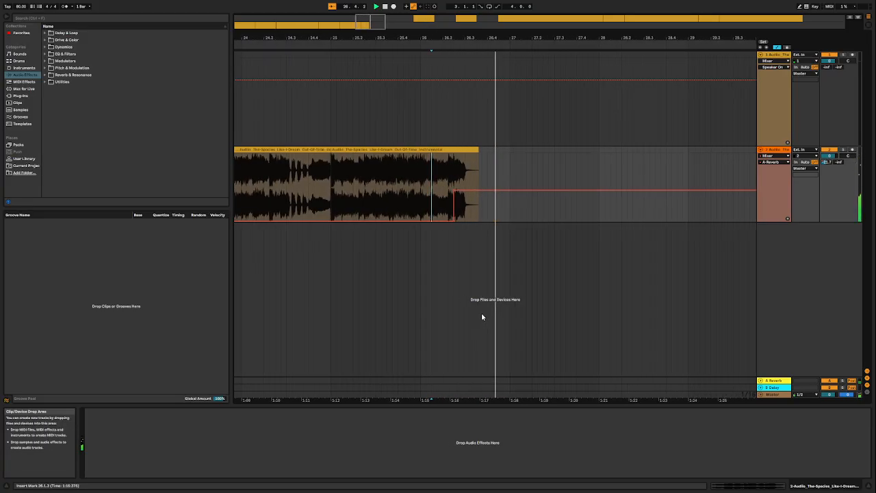
Fade the reverb send down to -inf dB just before 26.3 on the second track and play the ending
drag(450, 35, 450, 20)
drag(401, 35, 401, 61)
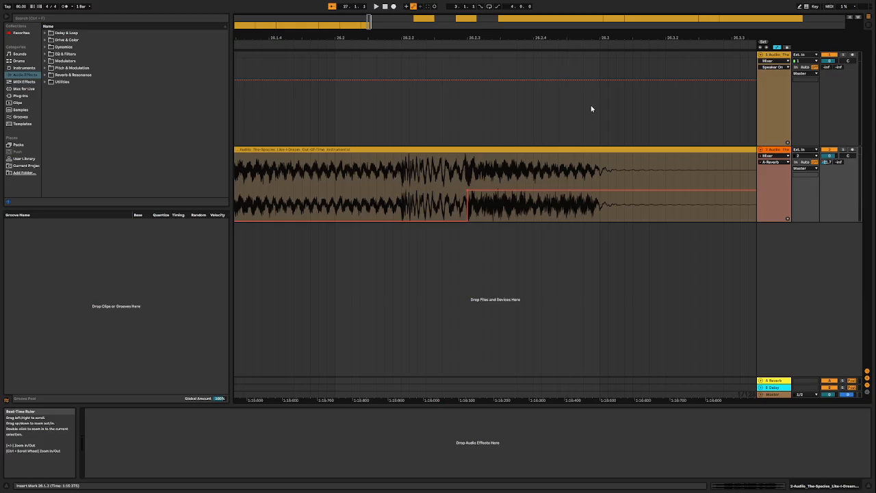
drag(580, 191, 580, 218)
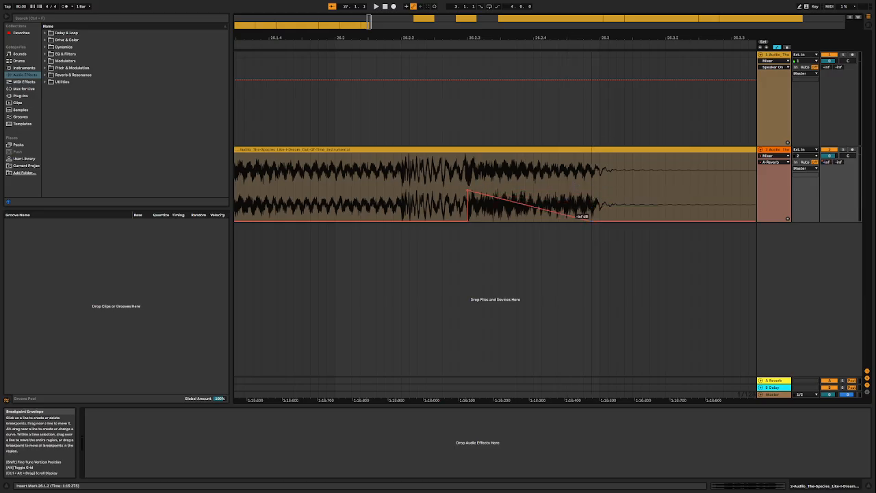
click(436, 114)
key(space)
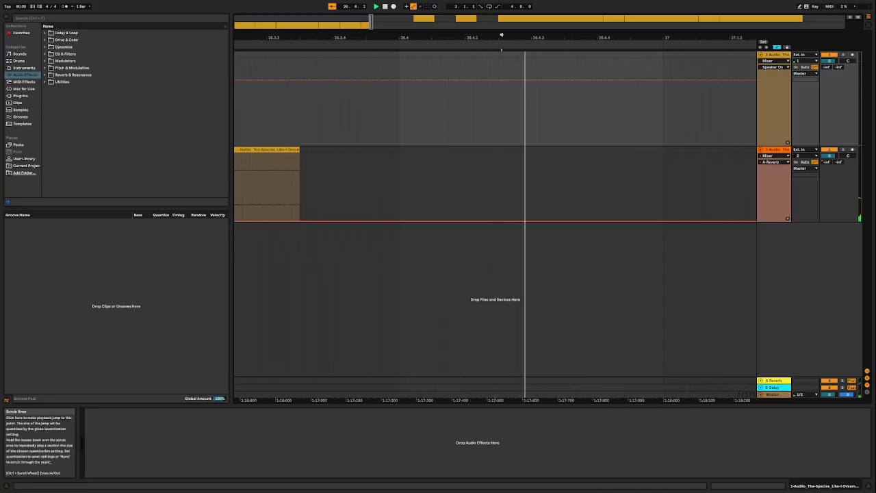
key(space)
Move the reverb fade's last breakpoint to -34.0 dB at about 26.3.3 and play from about 26.1.3
key(minus)
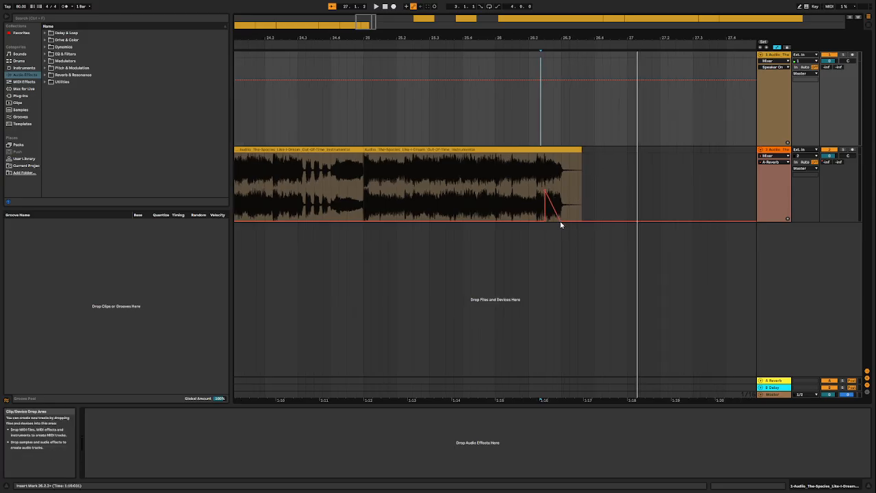
drag(562, 221, 563, 199)
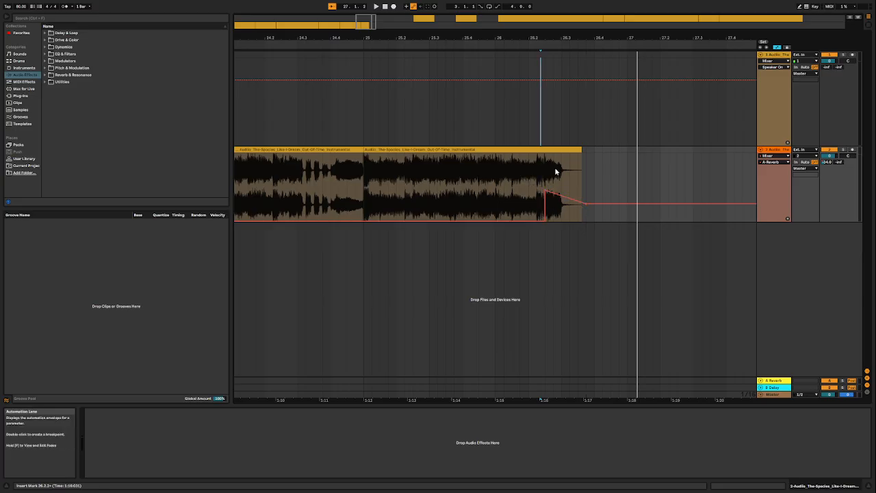
click(517, 201)
key(space)
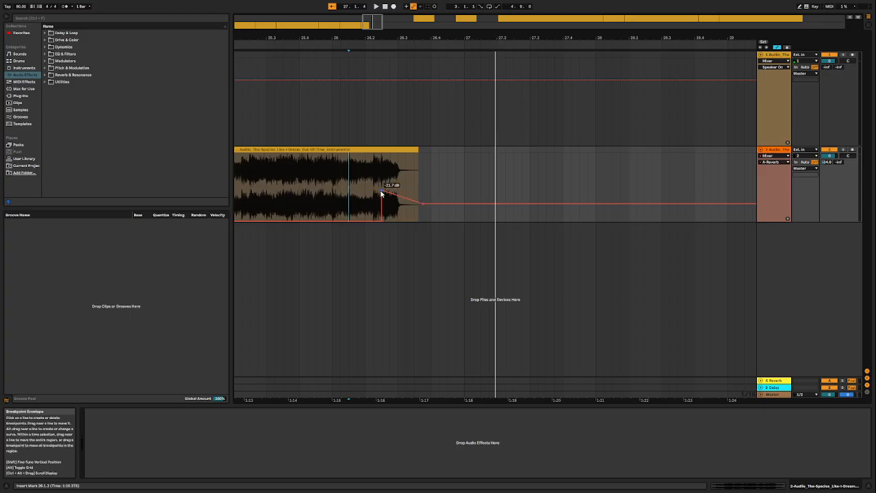
Extend the reverb fade's last breakpoint to about 26.4 and play the ending
key(space)
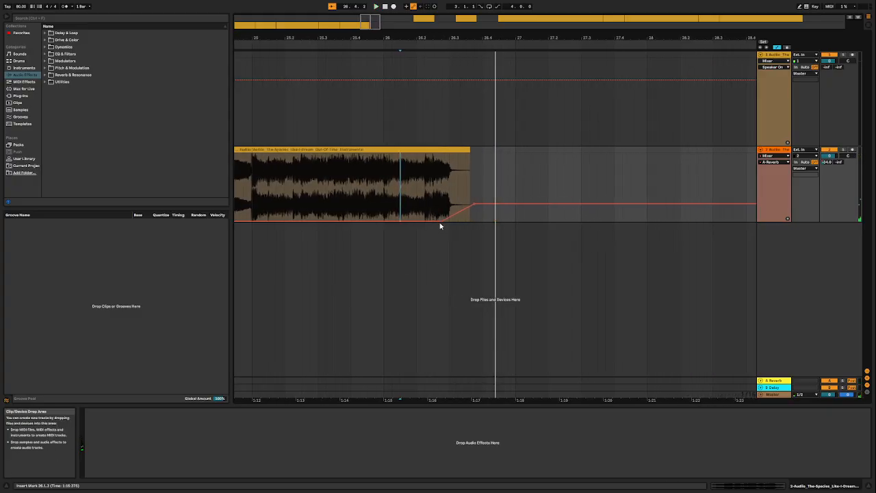
click(417, 196)
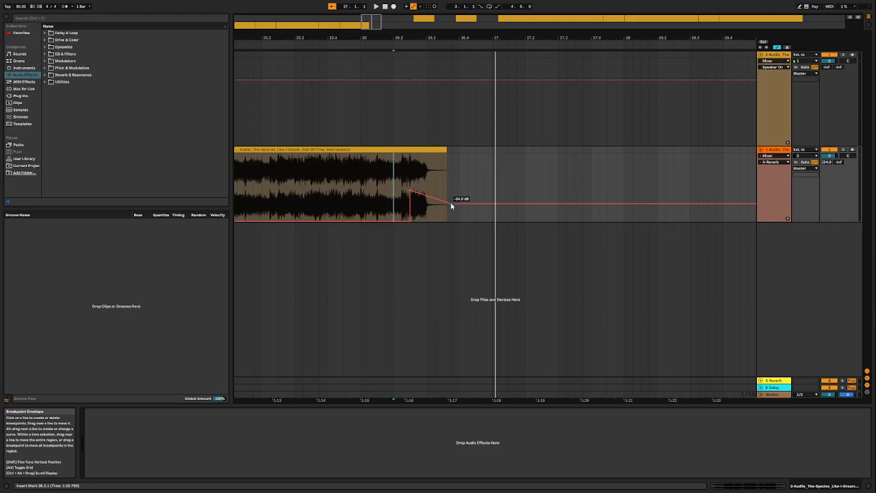
key(space)
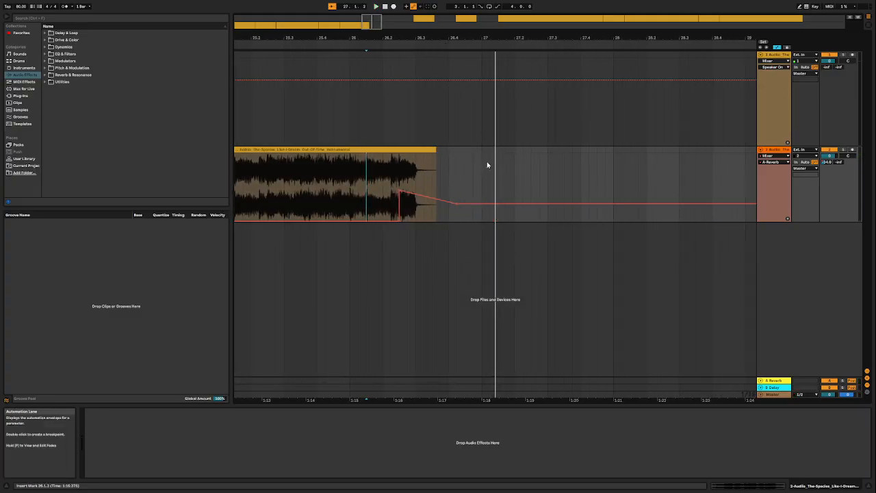
Consolidate the second track's clips from 1.1.1 to 27.1.1 into a single clip
drag(484, 37, 484, 18)
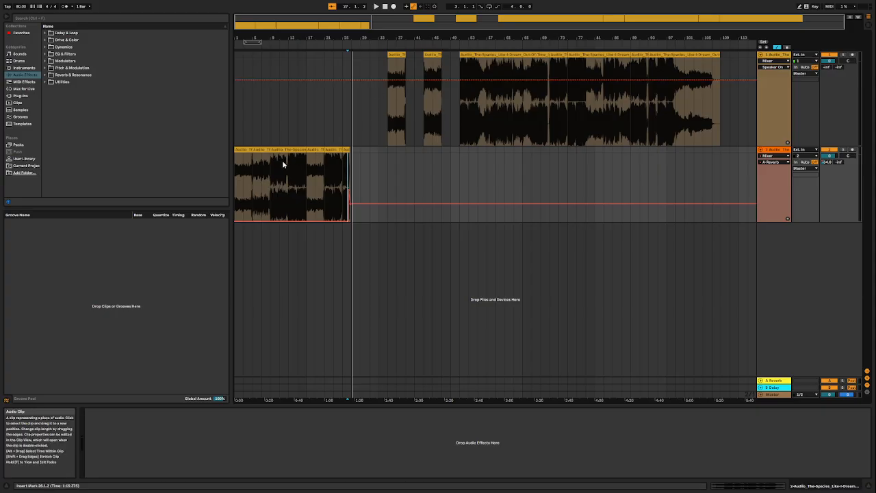
click(241, 150)
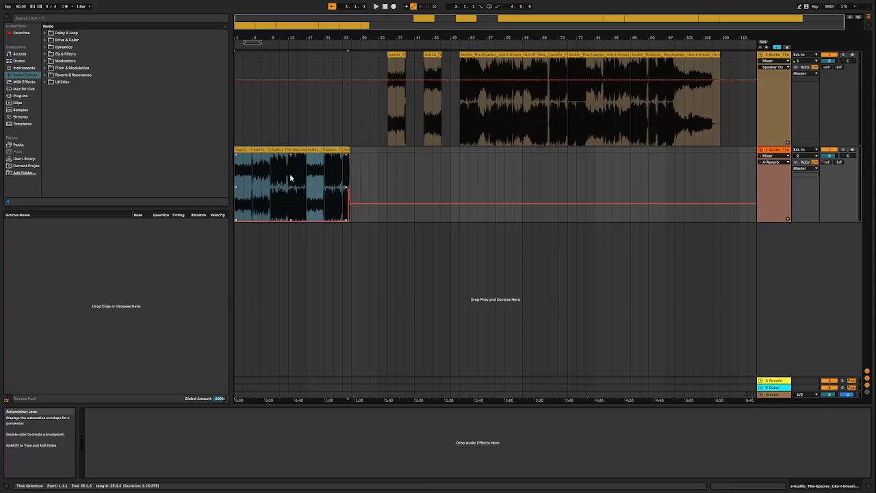
drag(350, 37, 440, 39)
click(471, 174)
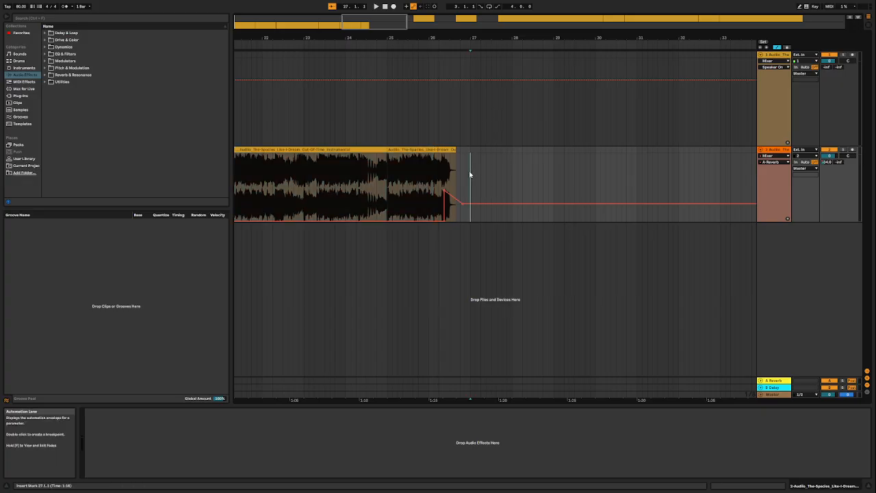
shift+click(273, 149)
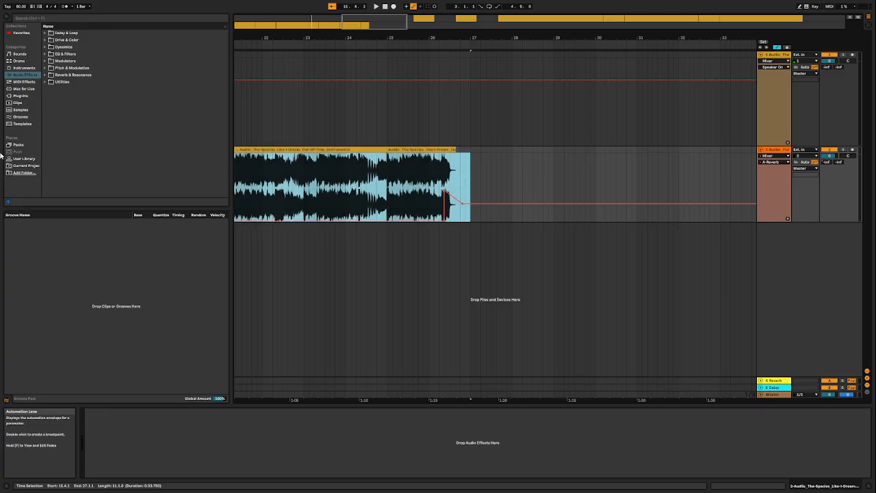
drag(304, 33, 298, 149)
click(297, 149)
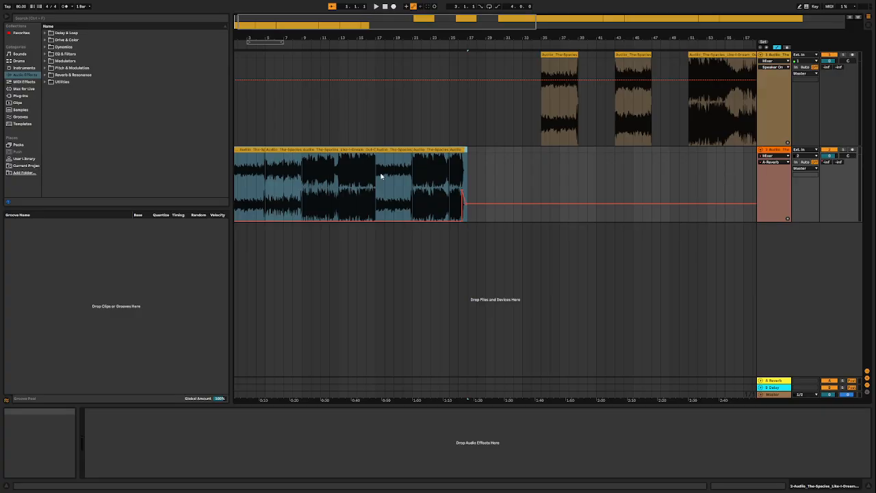
key(ctrl+j)
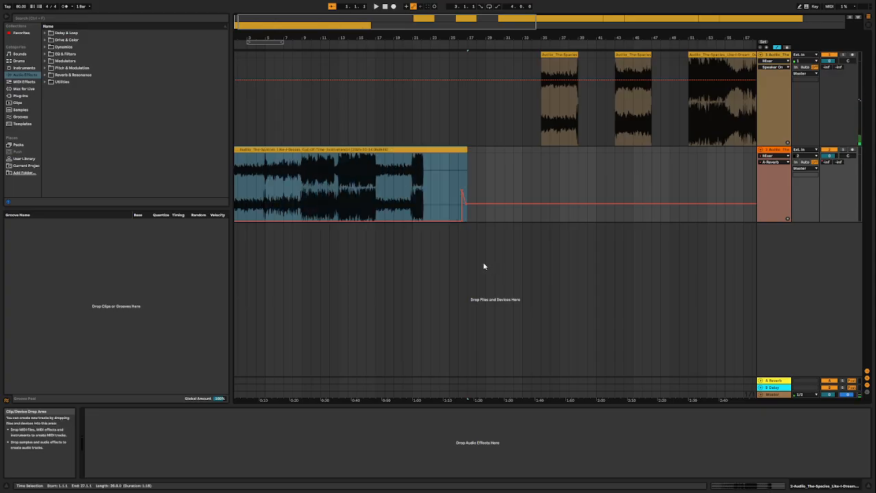
Play the end of the consolidated clip from about 25.3.3
drag(466, 38, 466, 194)
click(364, 200)
key(space)
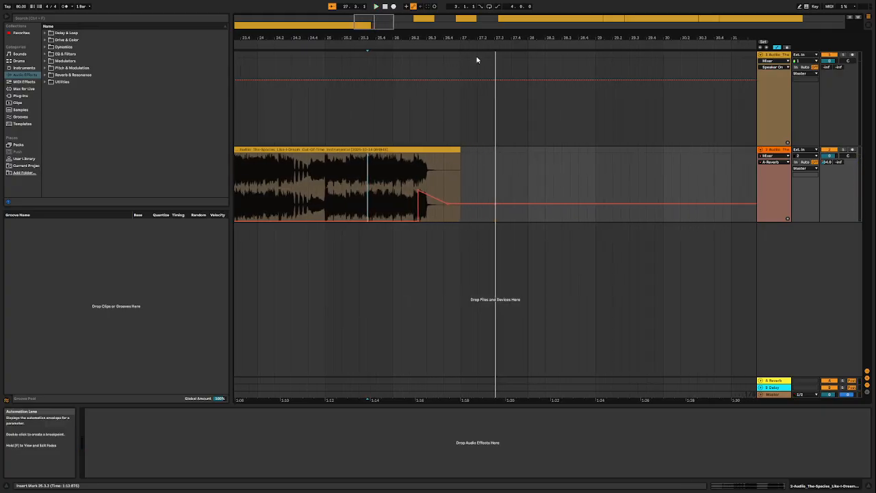
Select the whole consolidated clip on the second track
drag(465, 38, 465, 17)
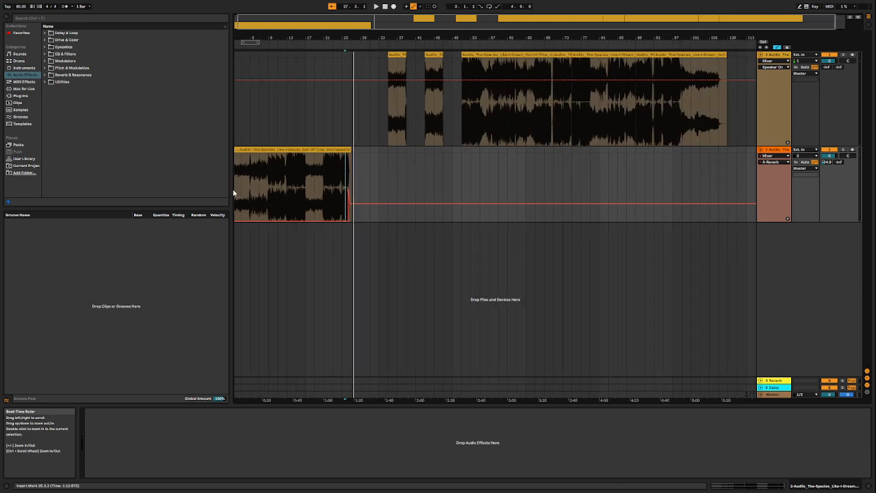
click(295, 148)
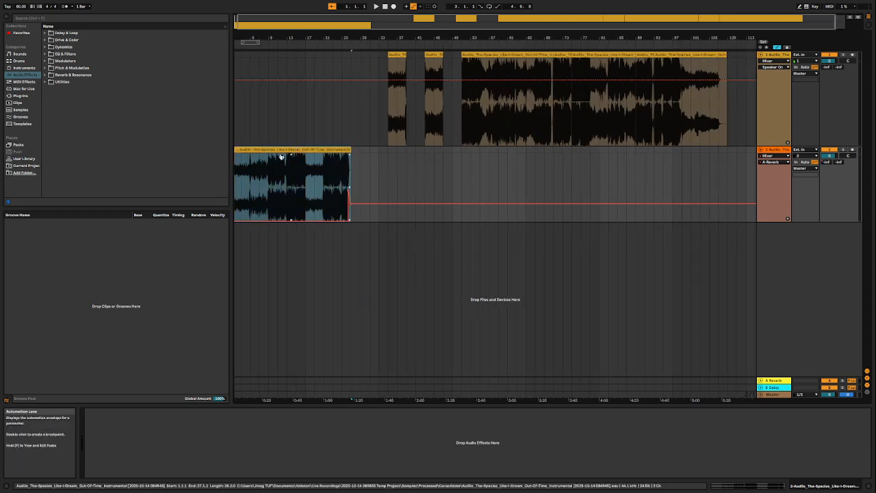